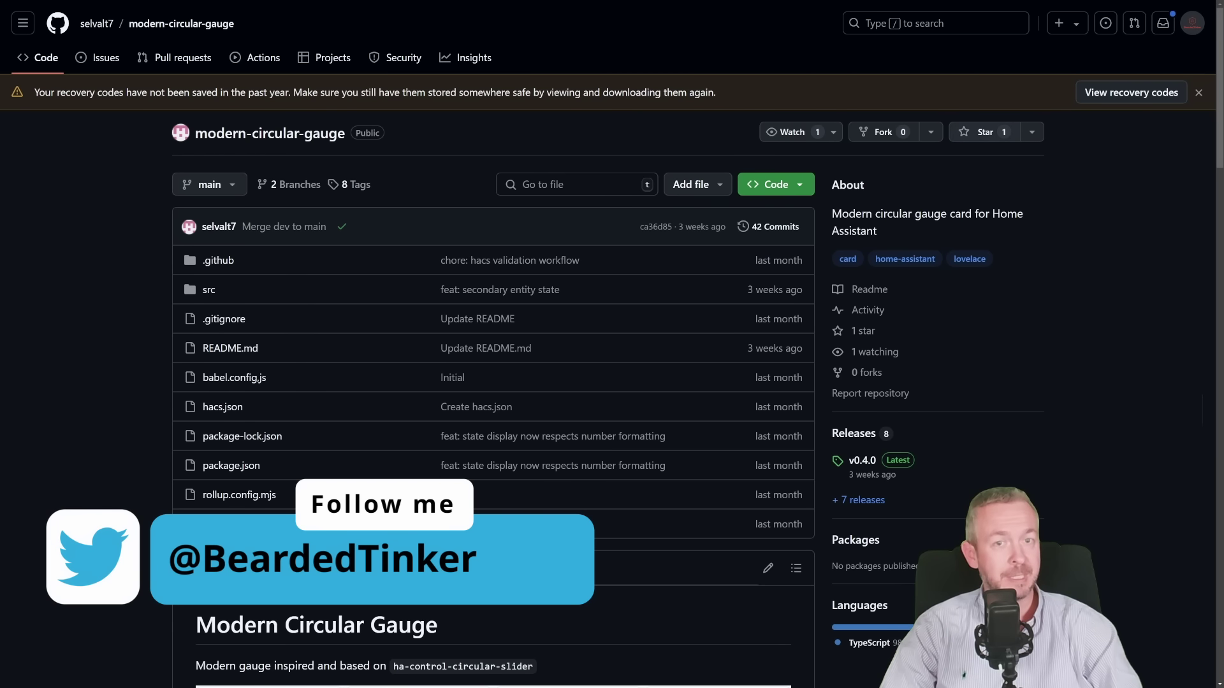
Star the modern-circular-gauge repository and scroll its README to the HACS install section.
left_click(984, 132)
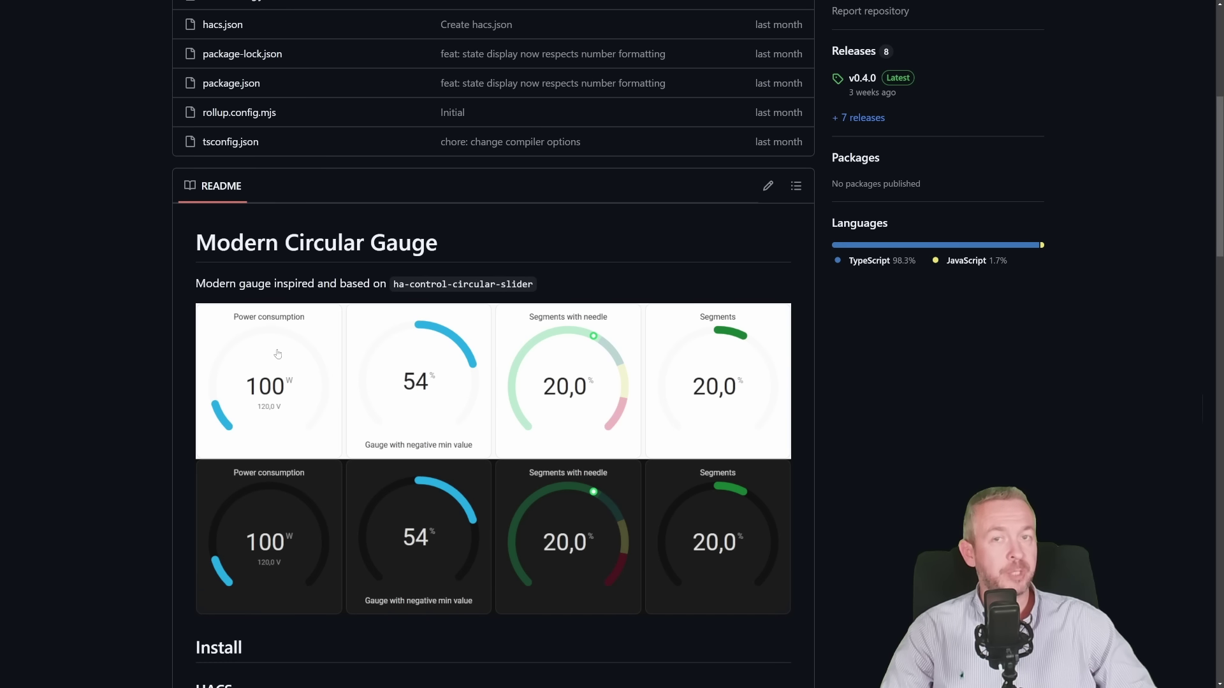
scroll(420, 304, "down", 7)
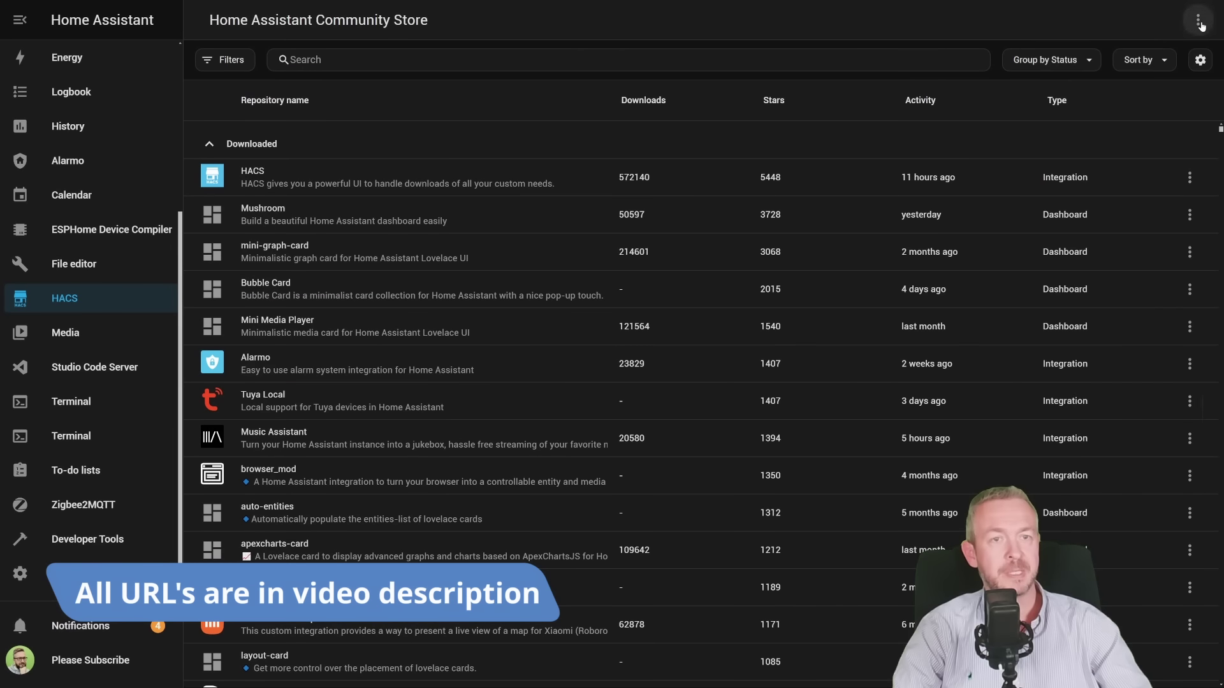
Add the modern-circular-gauge URL to HACS as a custom Dashboard repository.
left_click(1197, 21)
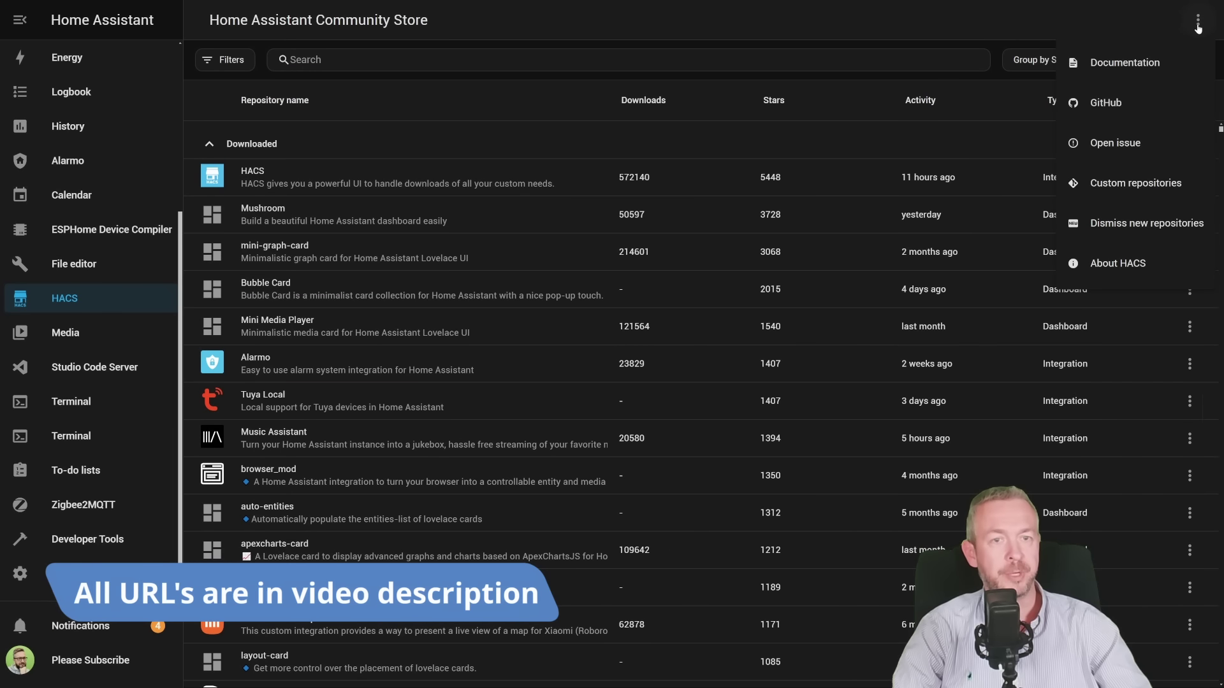
left_click(1131, 183)
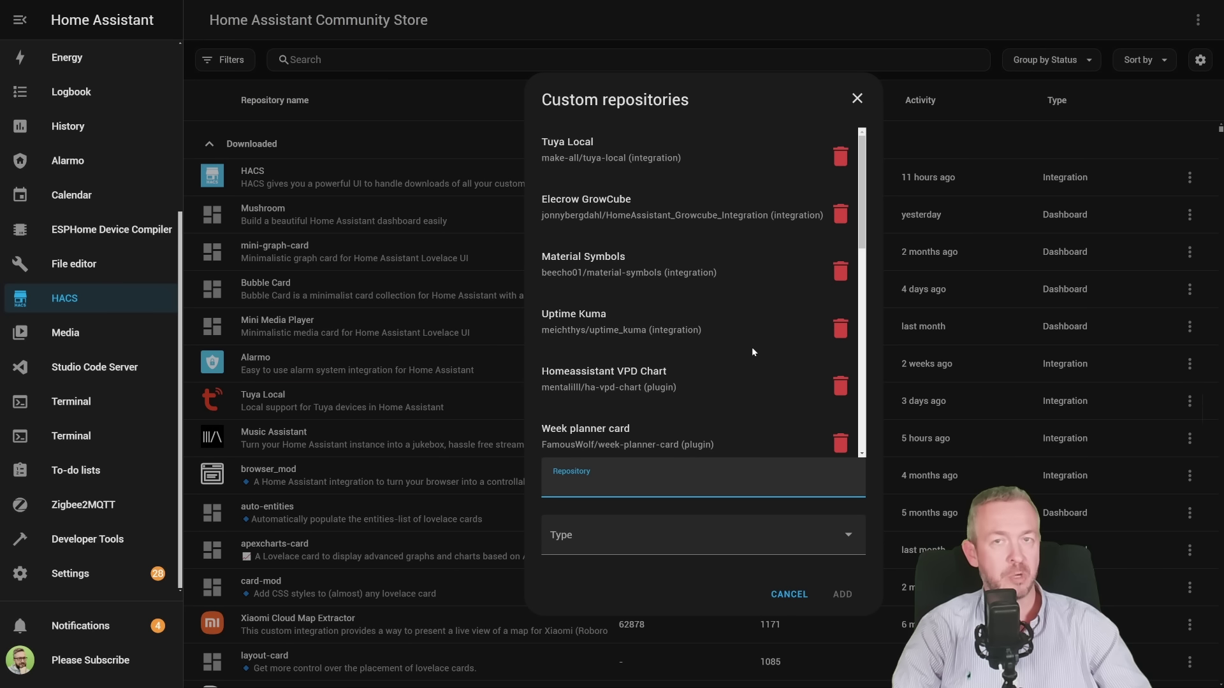
type("https://github.com/selvalt7/modern-circular-gauge")
left_click(637, 535)
left_click(585, 459)
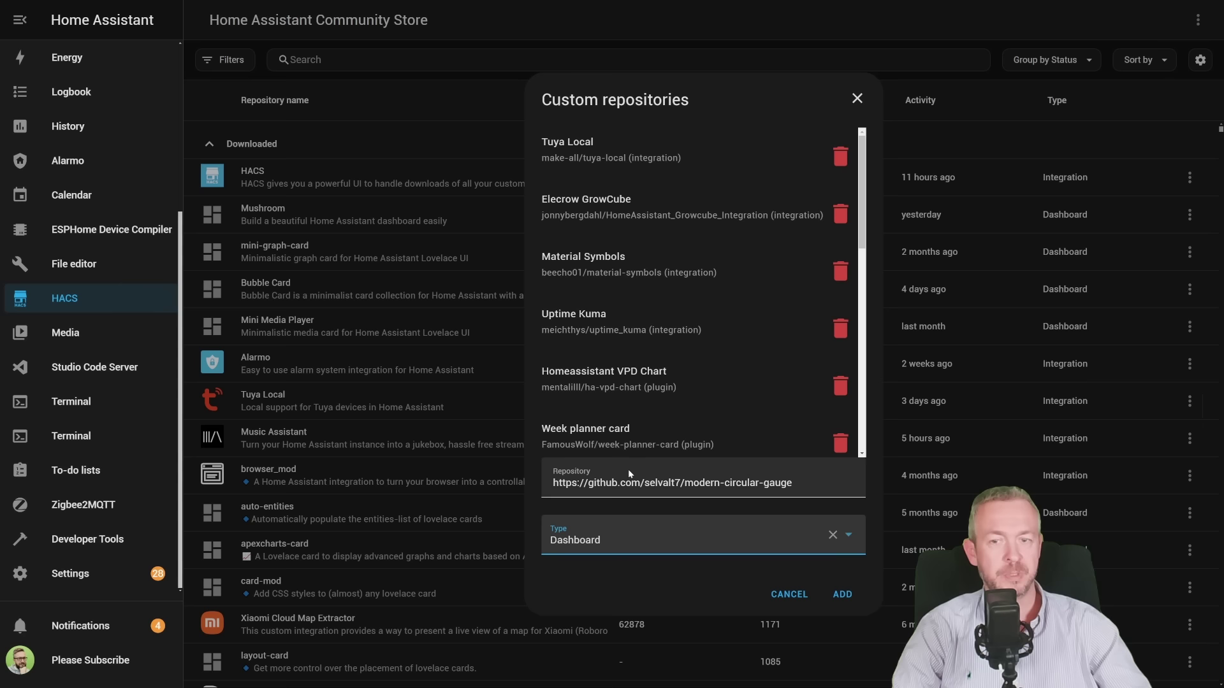
left_click(842, 594)
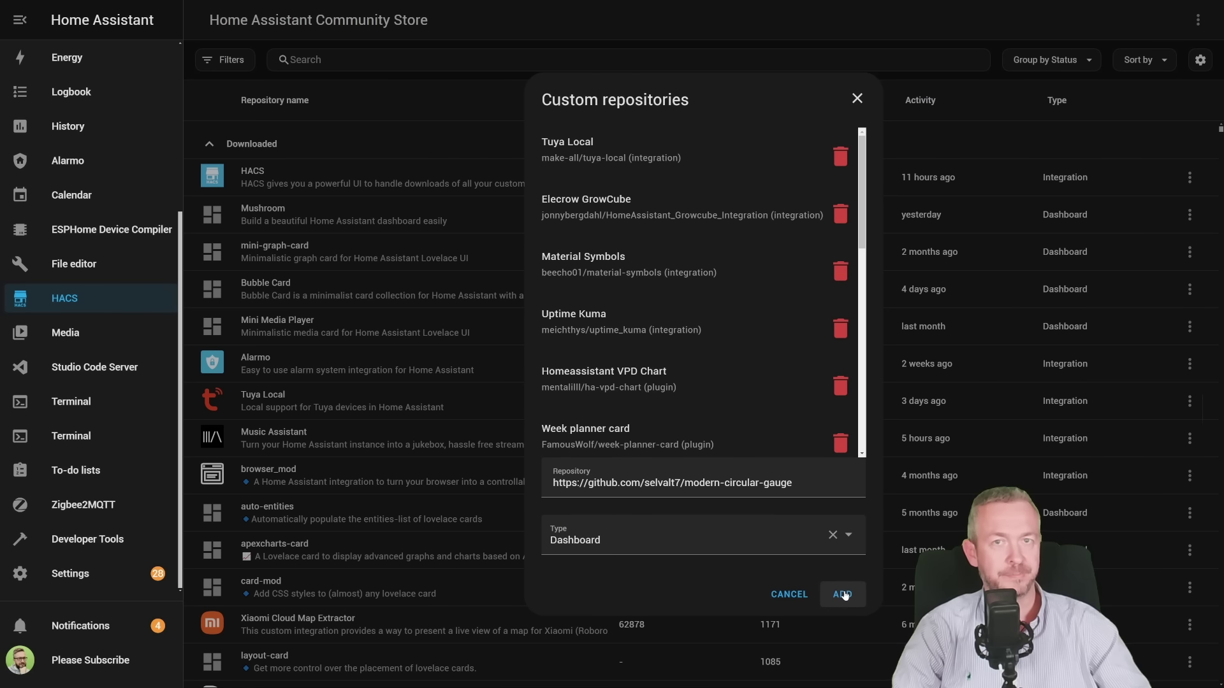
left_click(855, 100)
Find Modern Circular Gauge by searching 'modern', download v0.4.0, and reload Home Assistant.
left_click(781, 59)
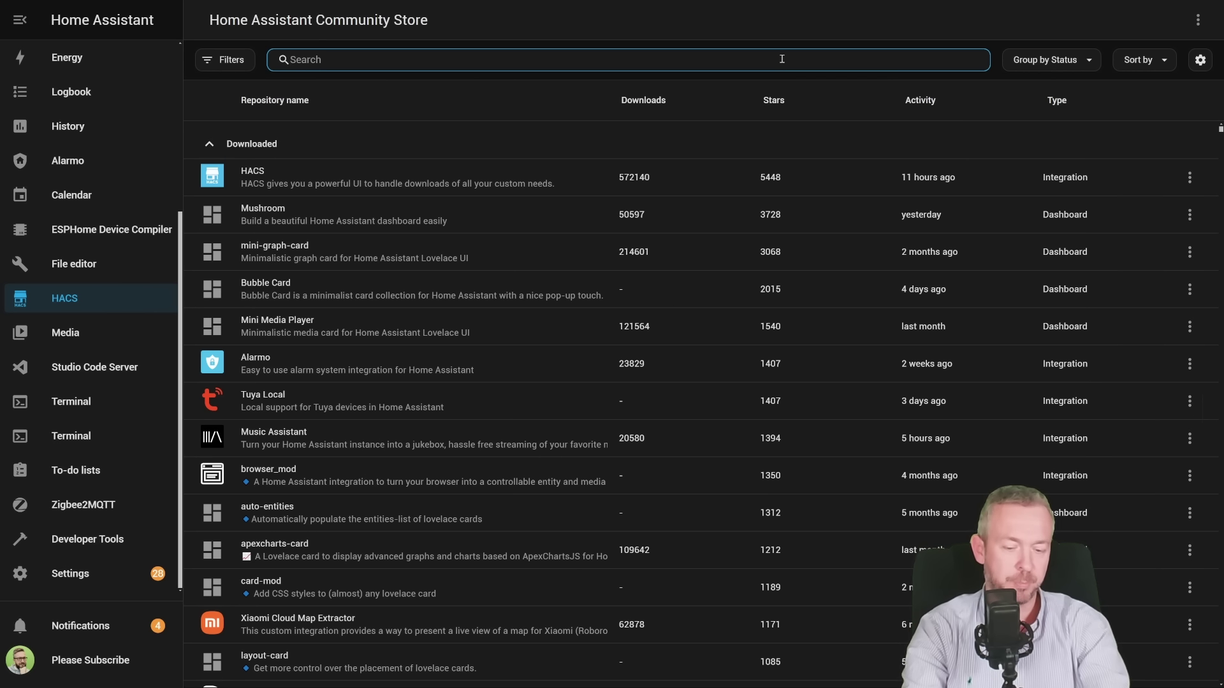
type("modern")
left_click(405, 173)
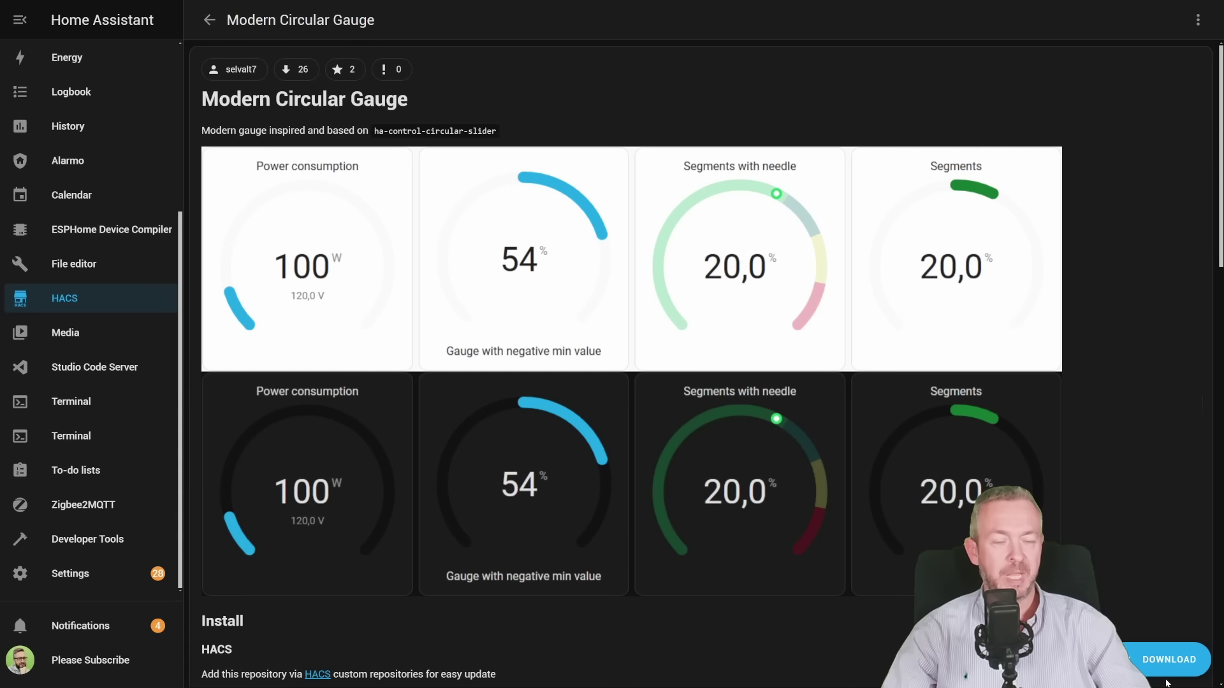
left_click(1162, 670)
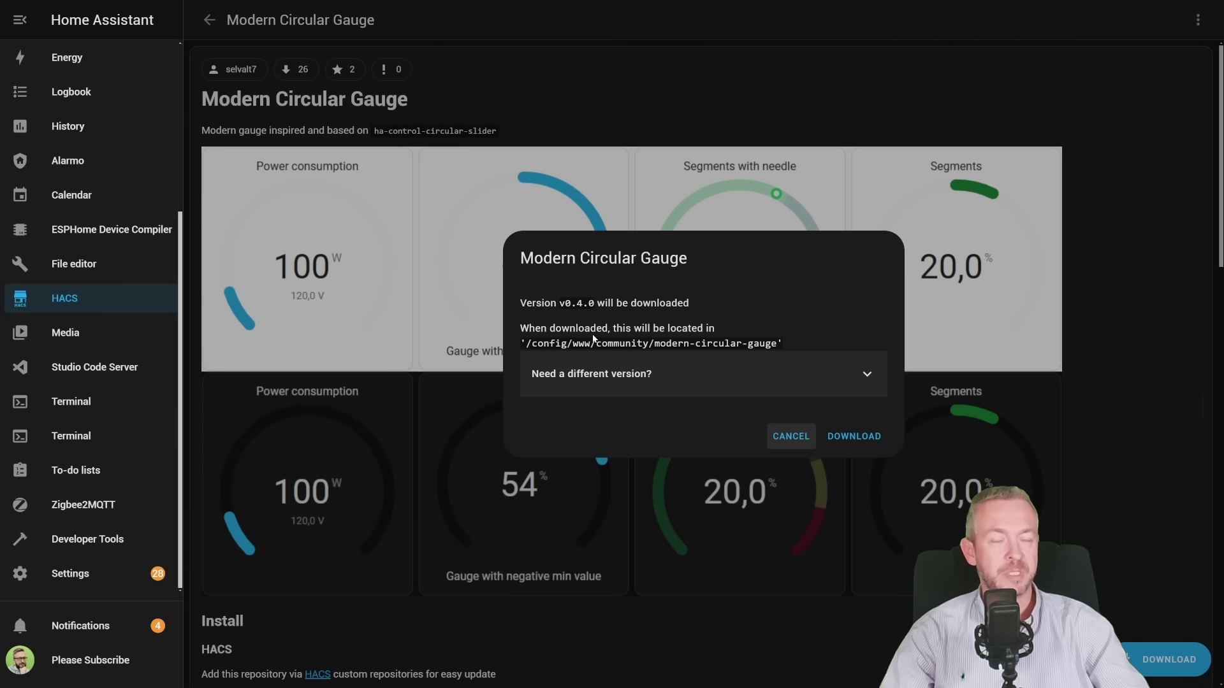
left_click(852, 438)
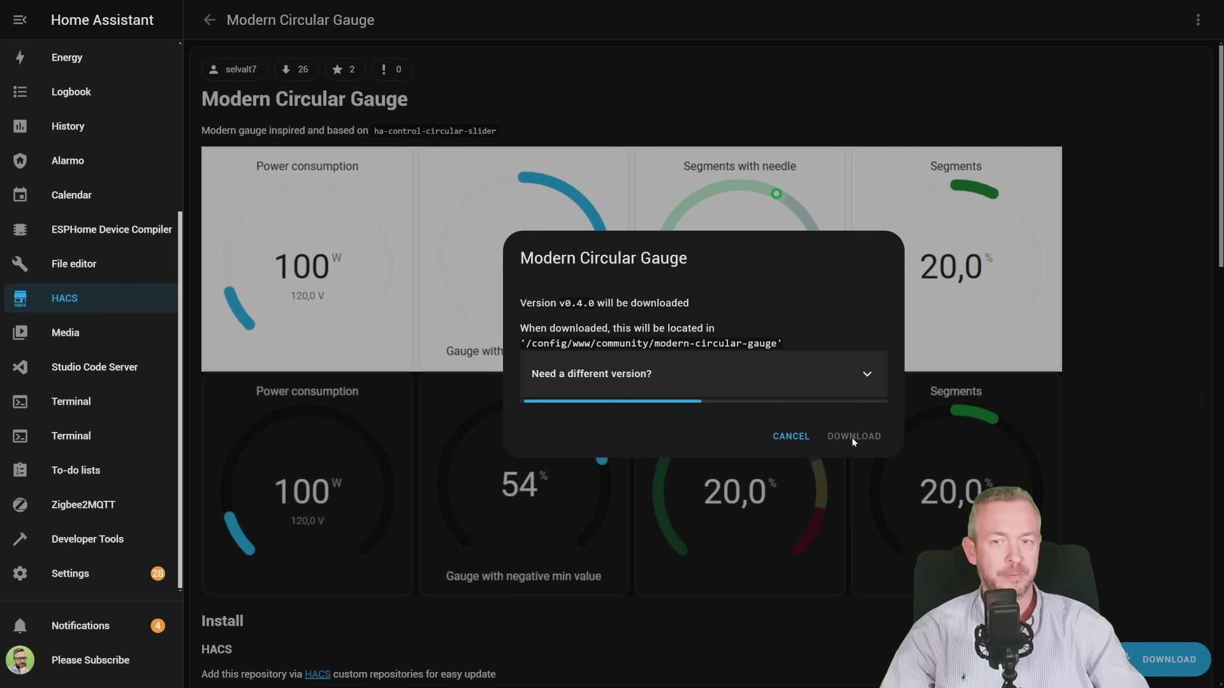
left_click(840, 392)
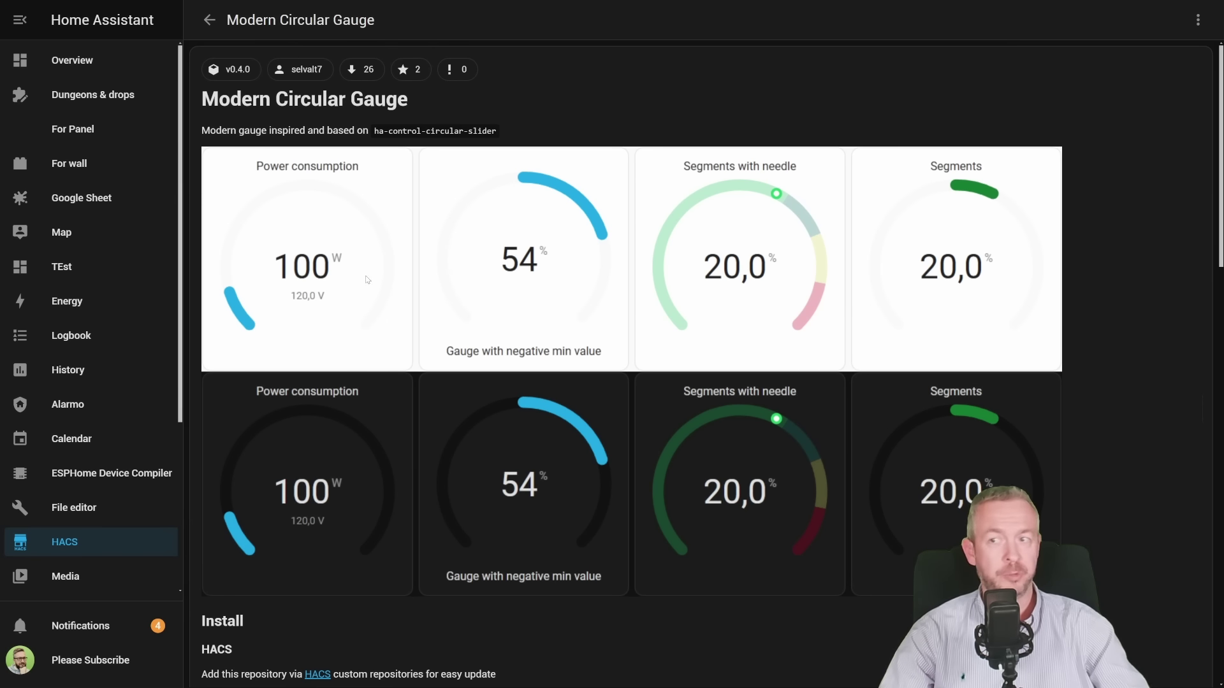
Add a Custom: Modern Circular Gauge card to the Overview dashboard's HACS view.
left_click(71, 64)
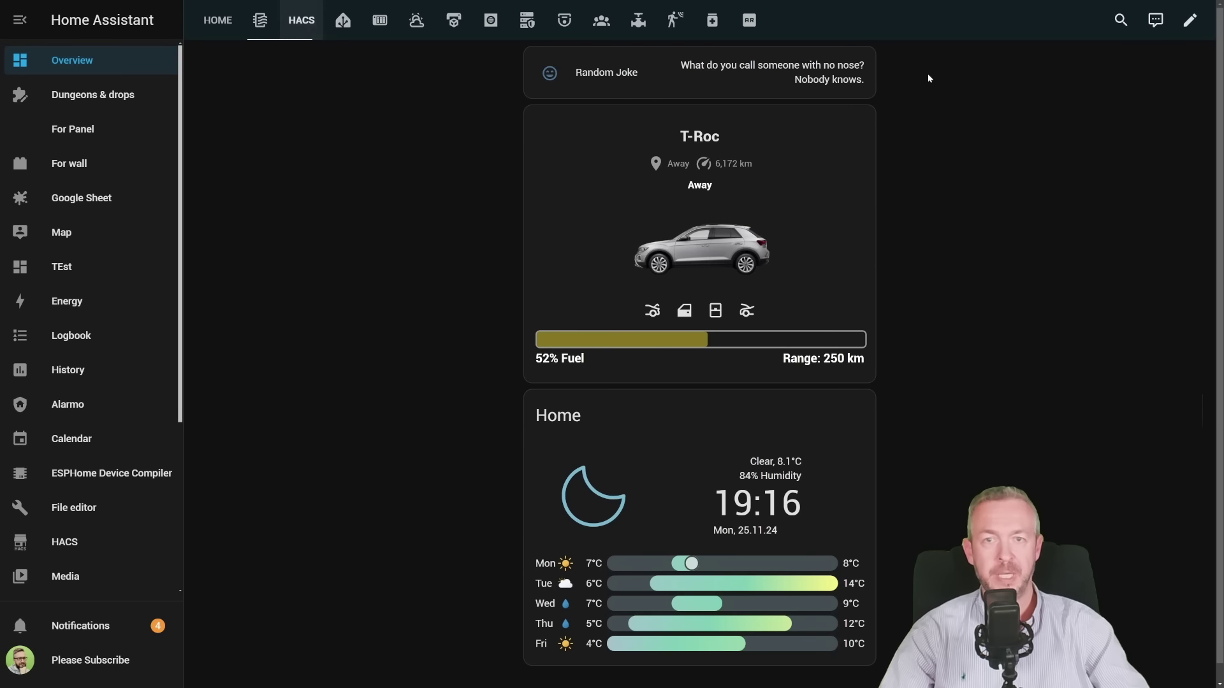
left_click(1190, 21)
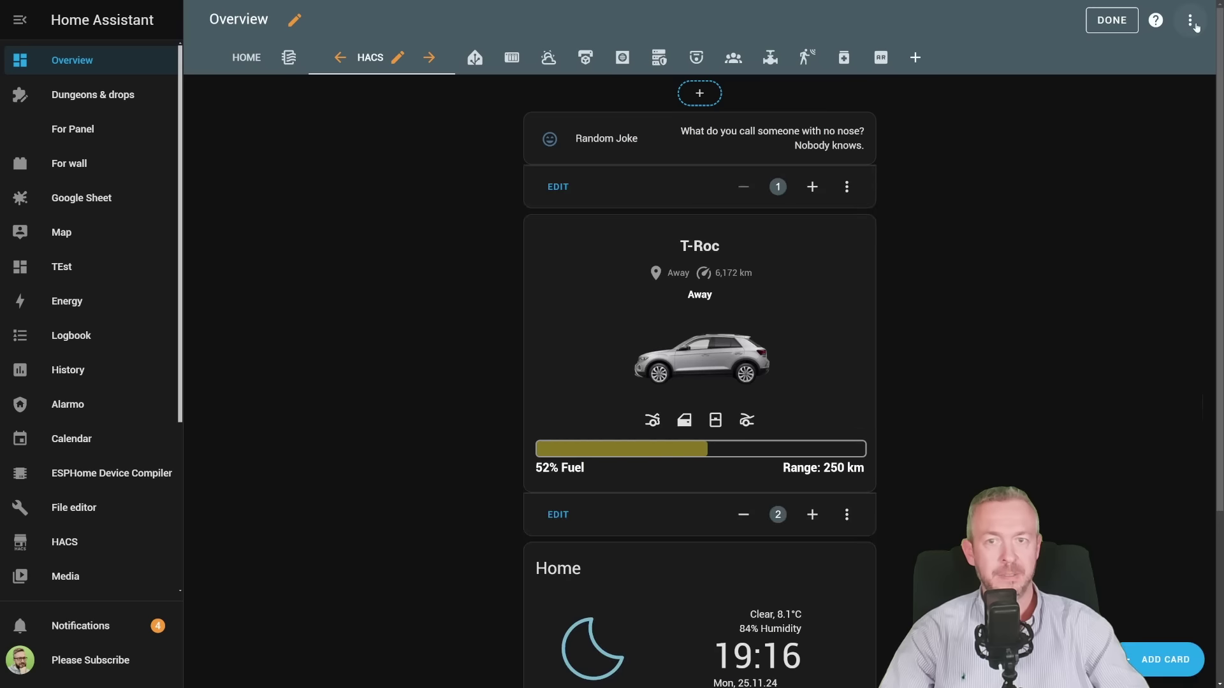
left_click(1185, 660)
type("mode")
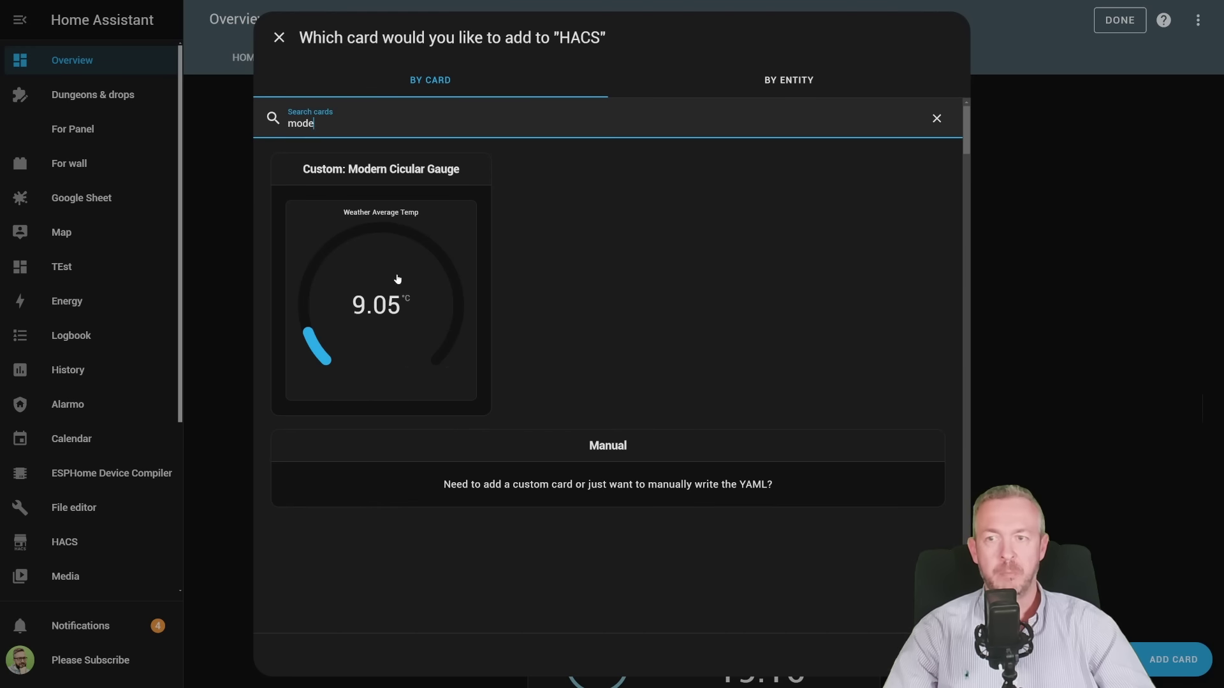
left_click(399, 278)
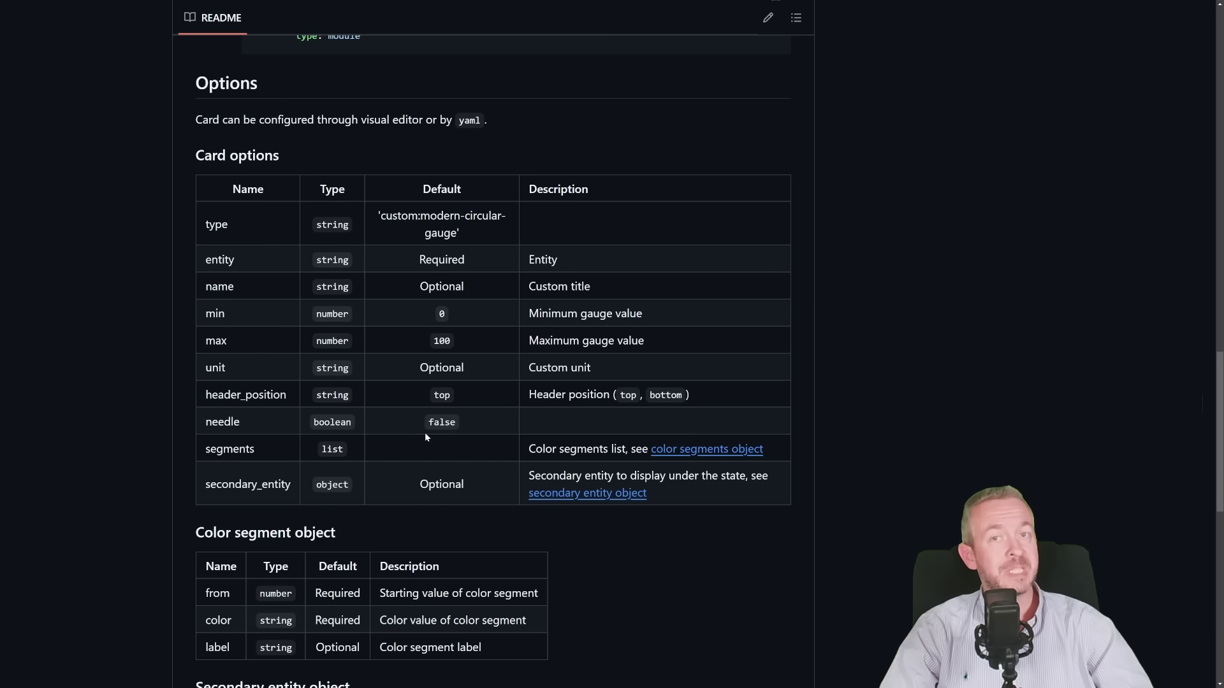
scroll(384, 415, "down", 5)
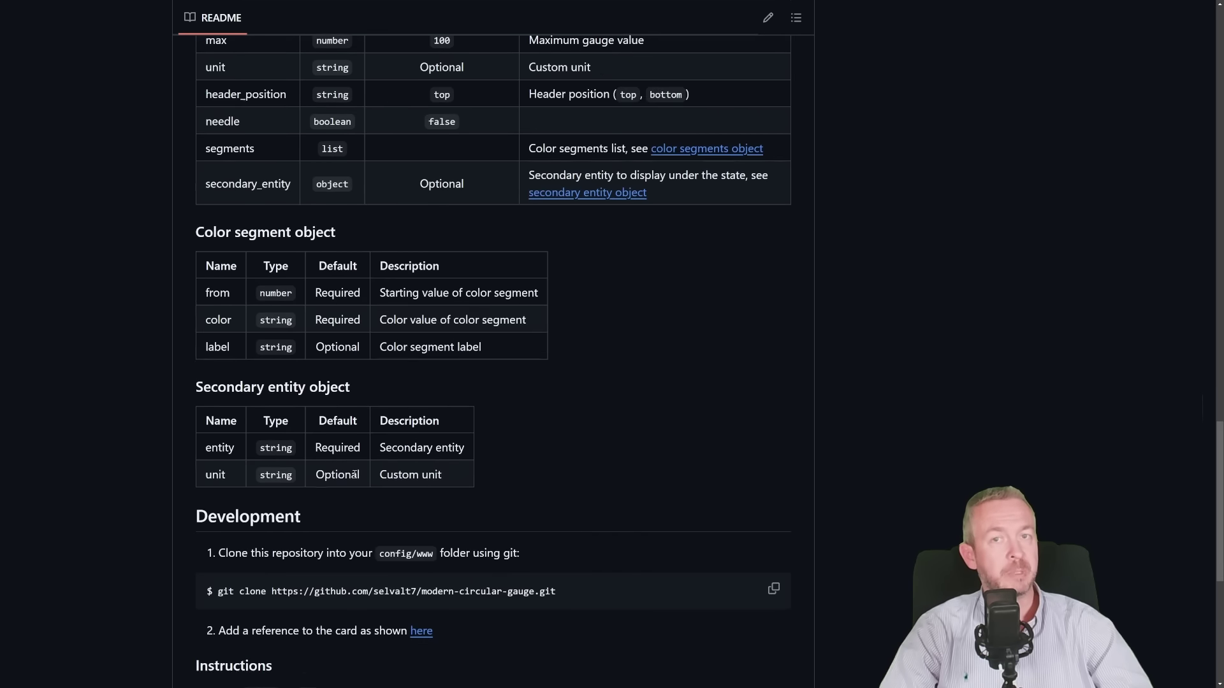
scroll(347, 471, "up", 5)
scroll(347, 472, "down", 5)
scroll(284, 134, "up", 3)
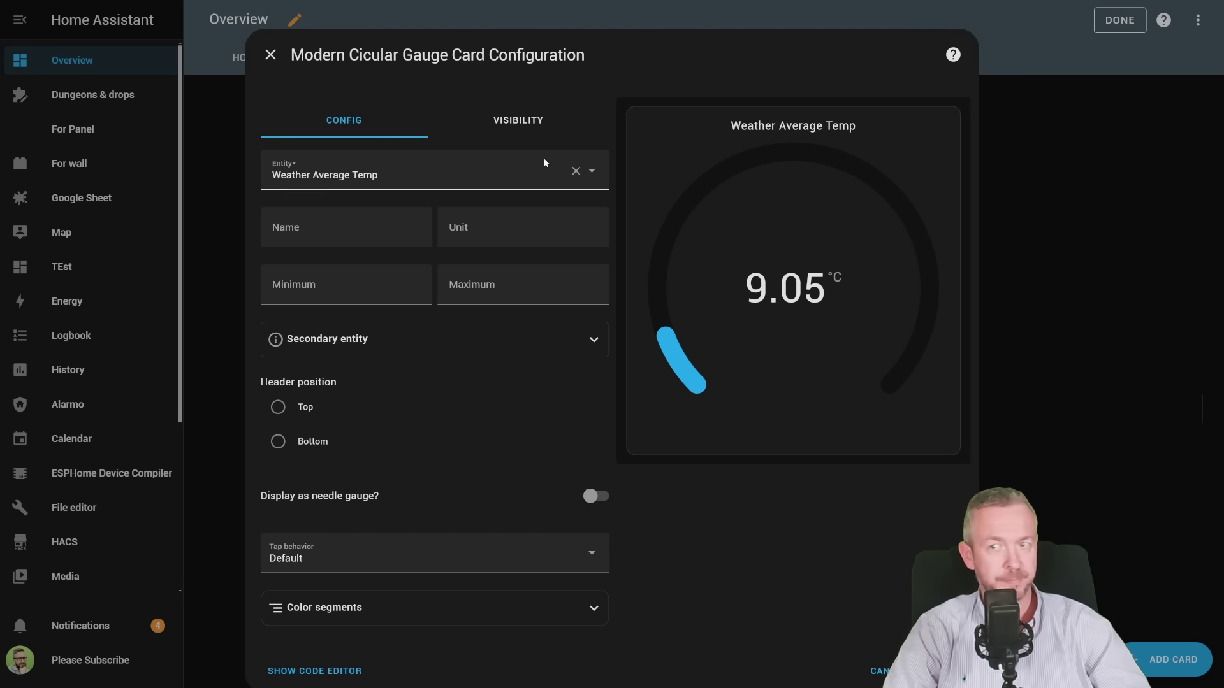
Point the gauge at Zita room Heating, named 'Zita Heating' with unit oC.
left_click(489, 176)
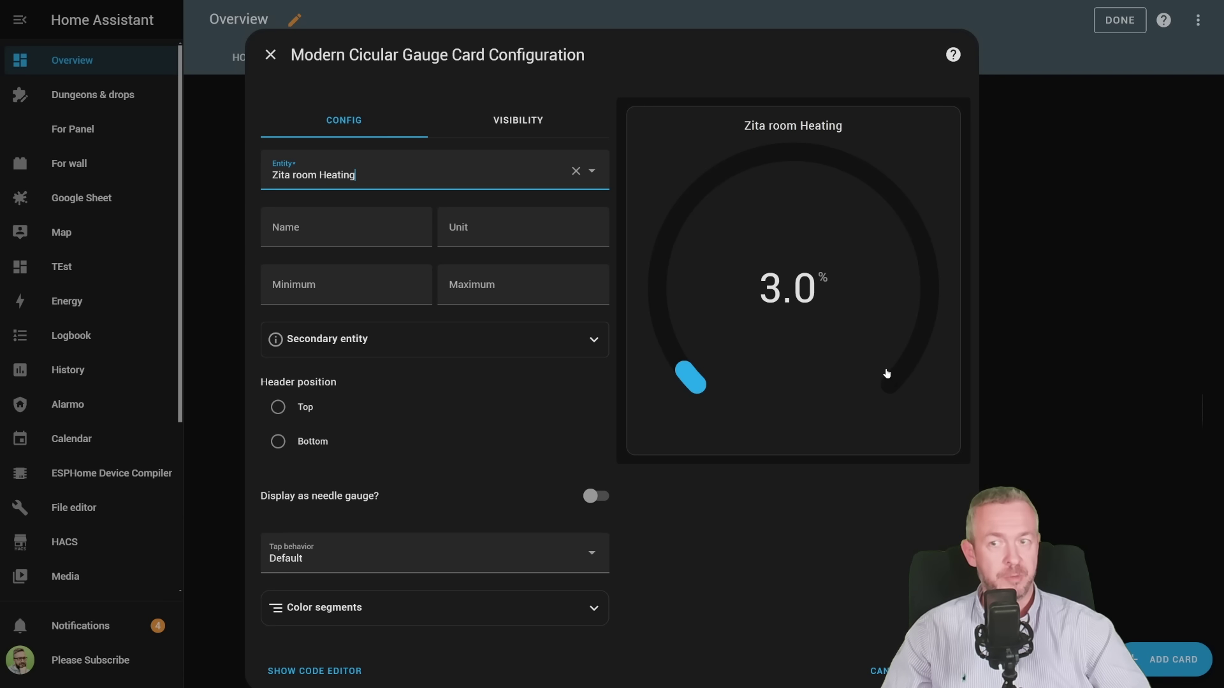
left_click(368, 239)
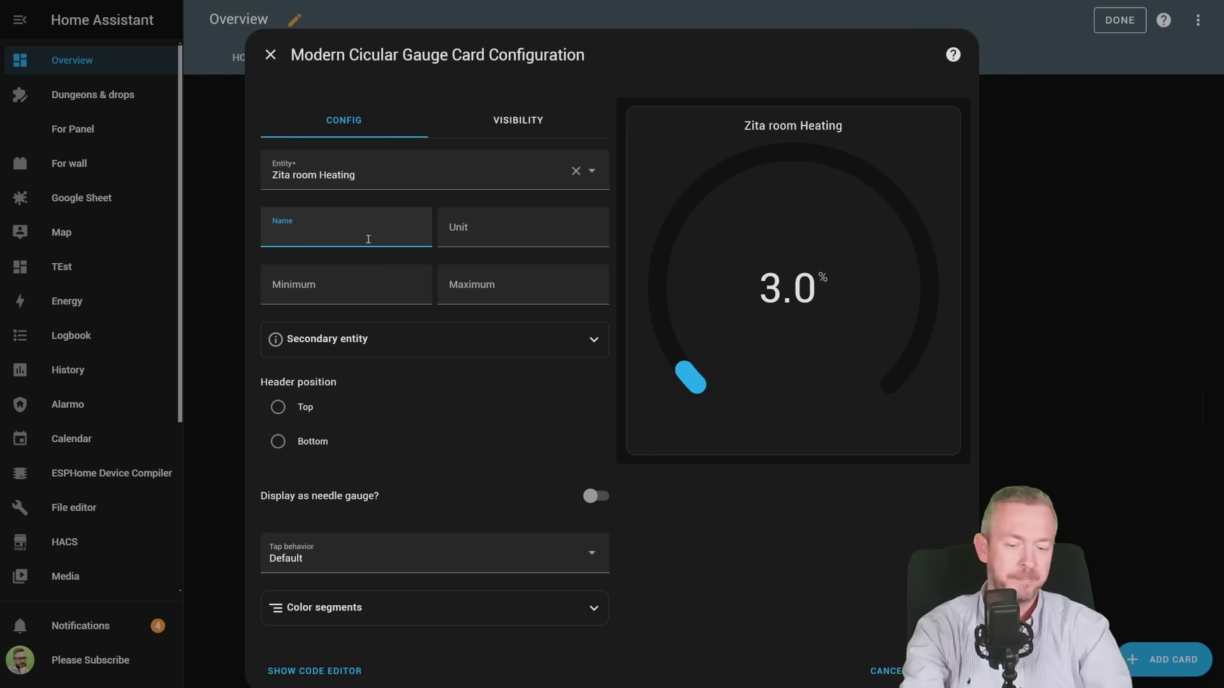
type("Zita Heating")
left_click(524, 237)
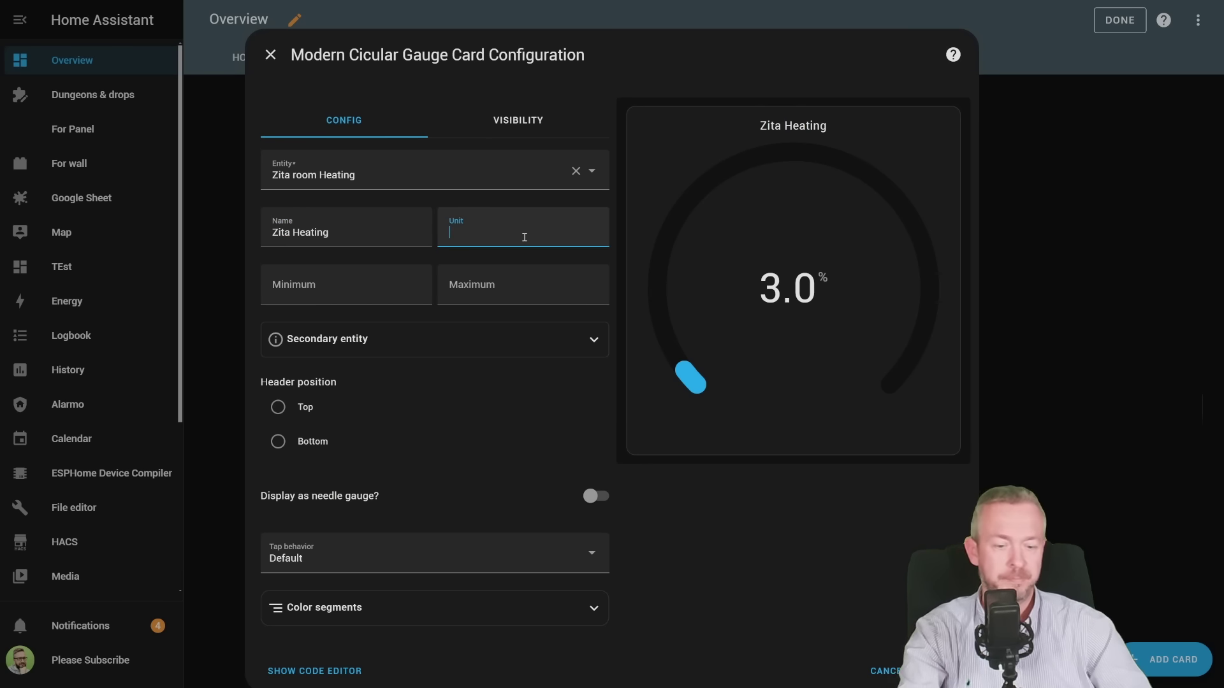
type("oC")
Set the gauge range to minimum 0 and maximum 100.
left_click(348, 289)
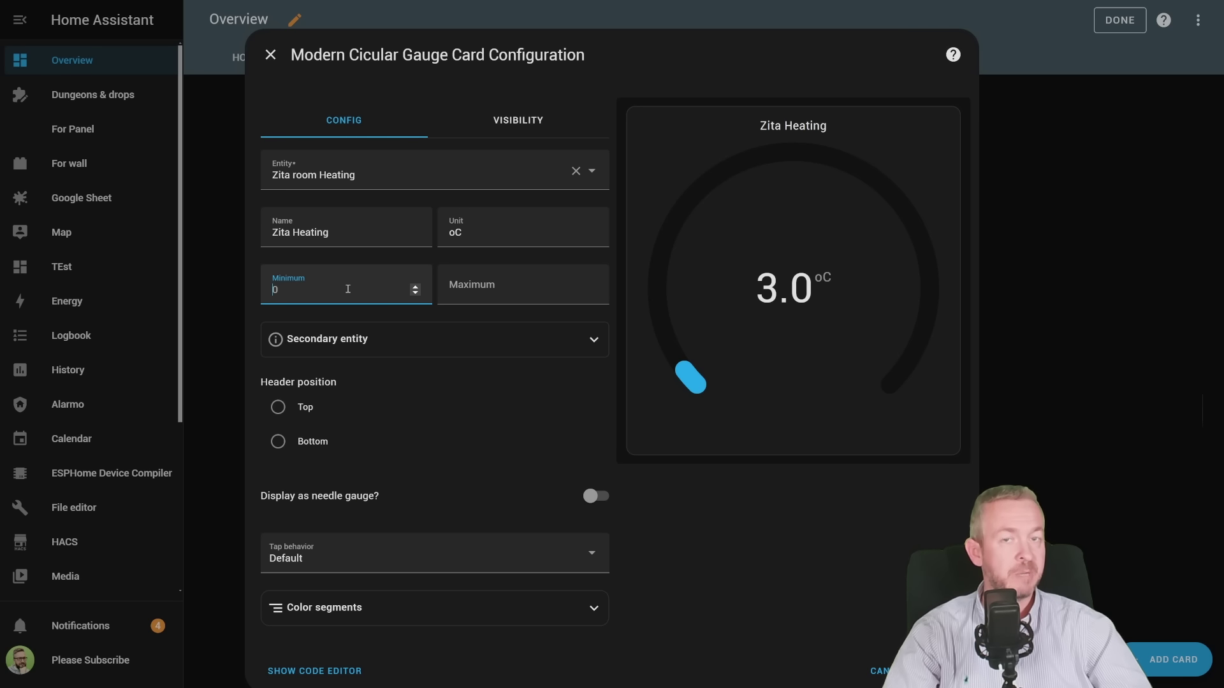
left_click(482, 288)
key("Delete")
key("Delete")
key("Delete")
type("100")
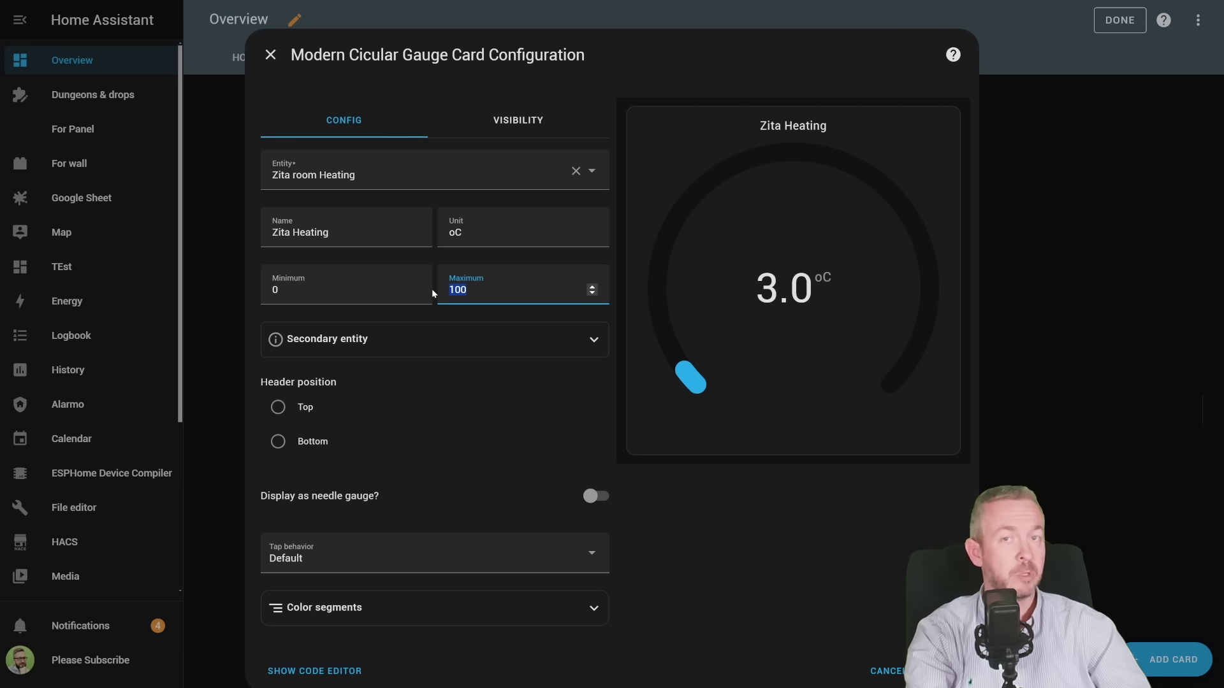
type("50")
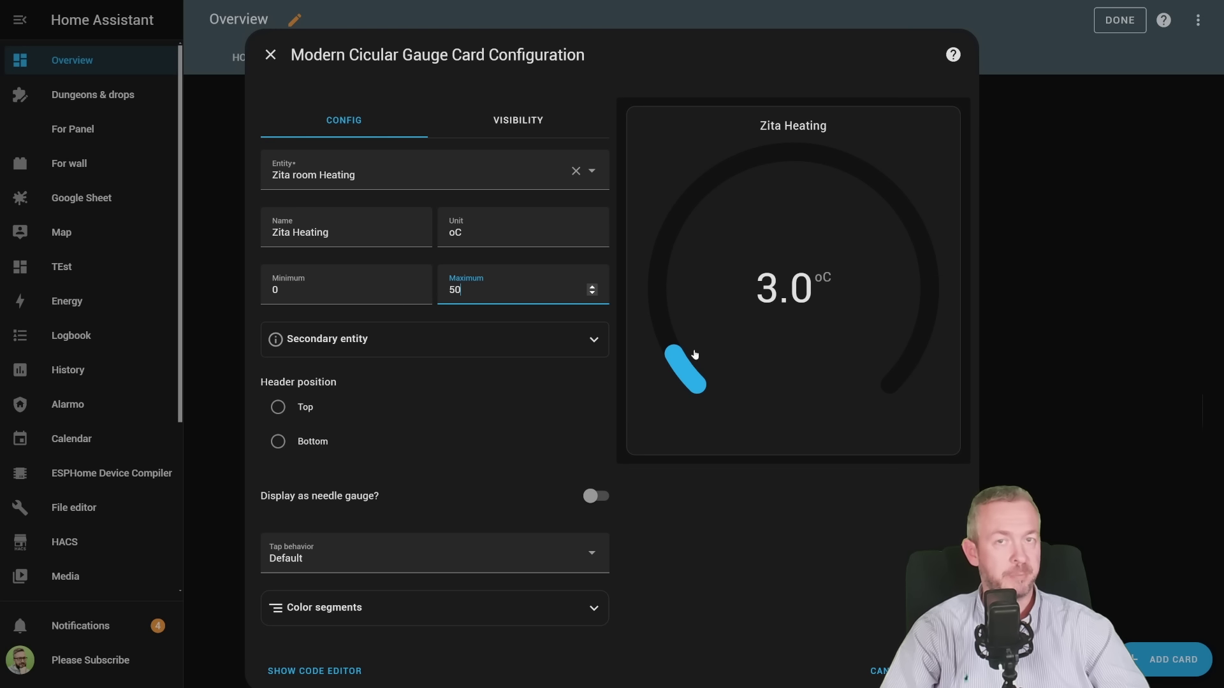
key("ctrl+z")
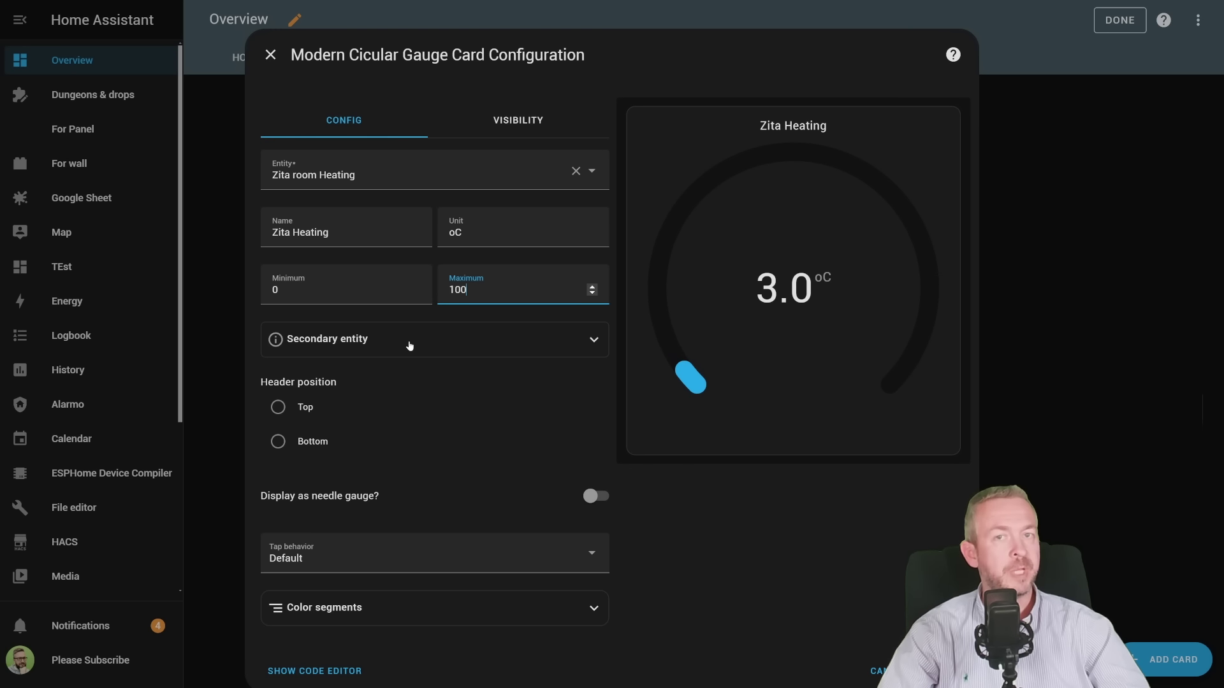
Add Home Assistant Climate as the secondary entity and place the header at the top.
left_click(409, 345)
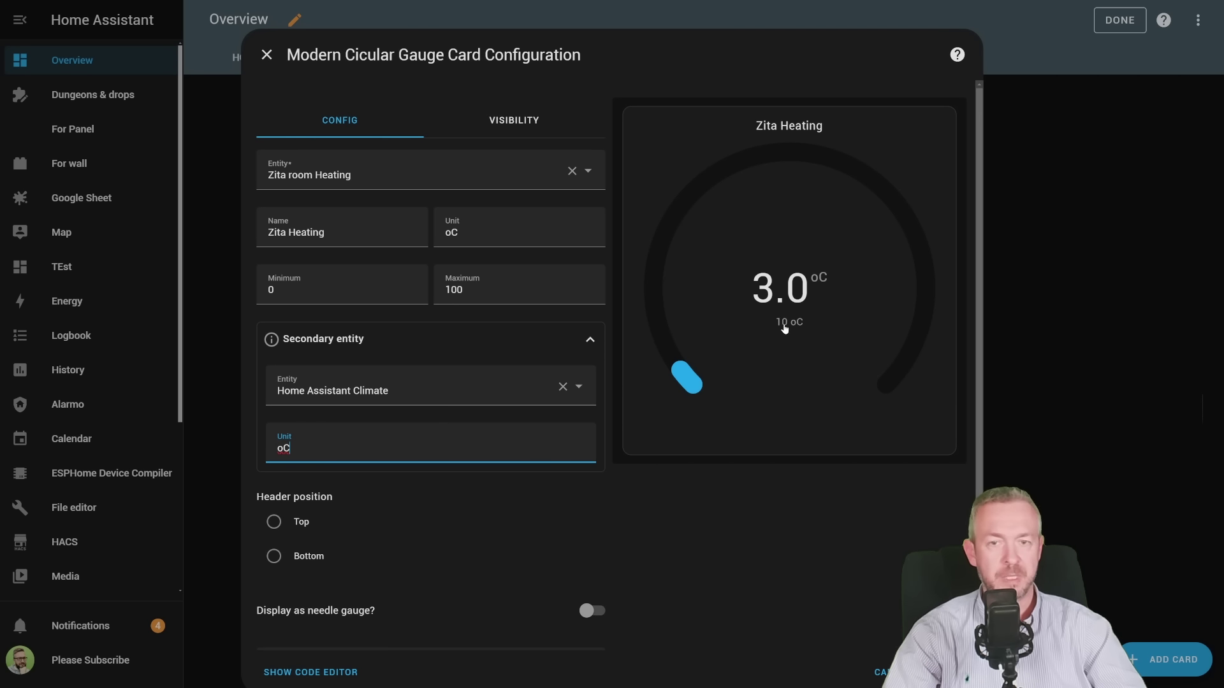
left_click(274, 522)
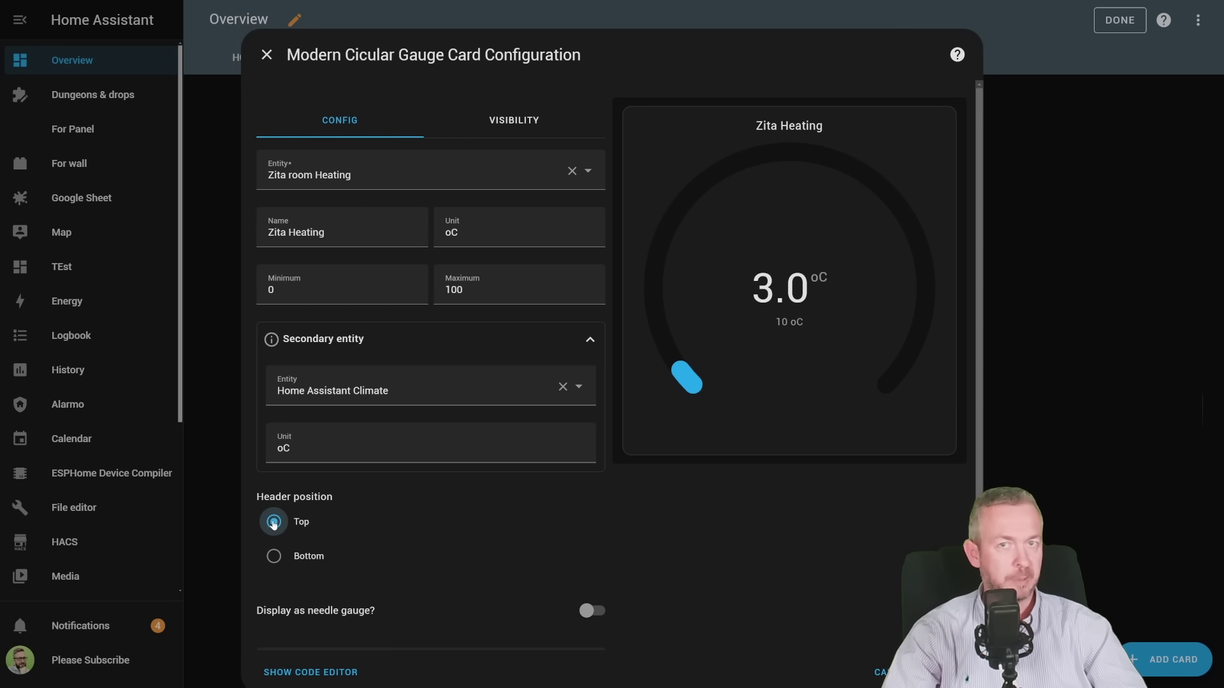
left_click(274, 557)
left_click(274, 522)
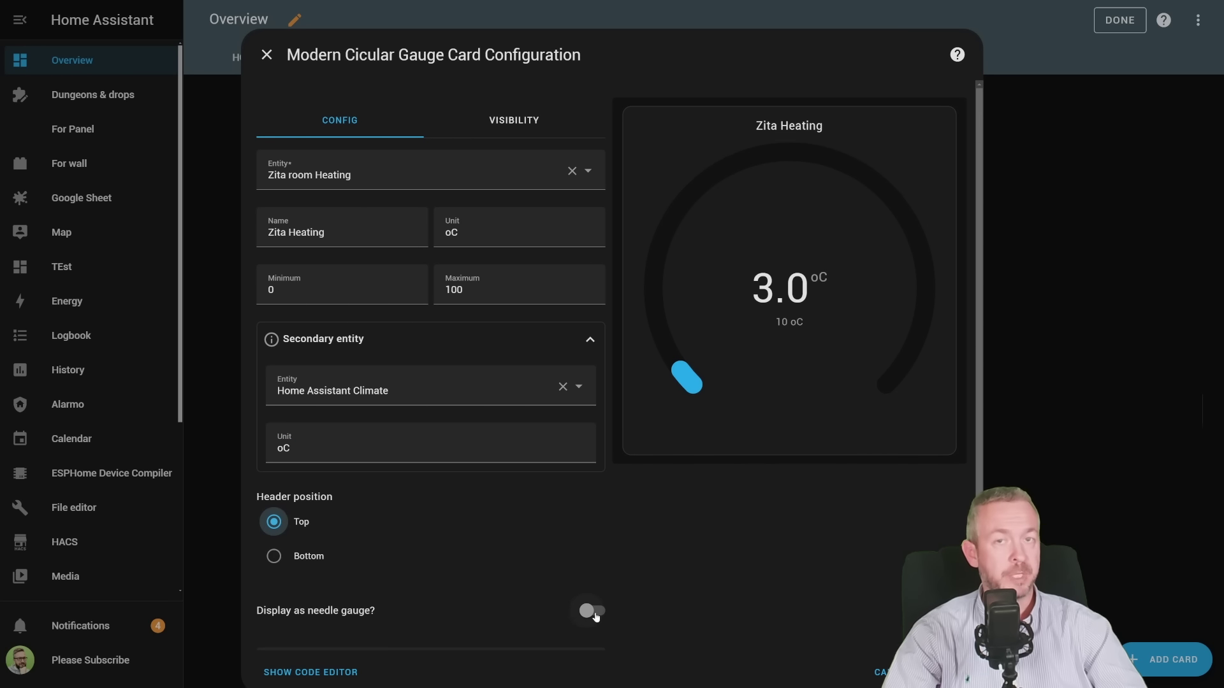
Add colour segments (0 blue, 40 green, 60 red) and save the Zita Heating gauge card.
scroll(421, 594, "down", 3)
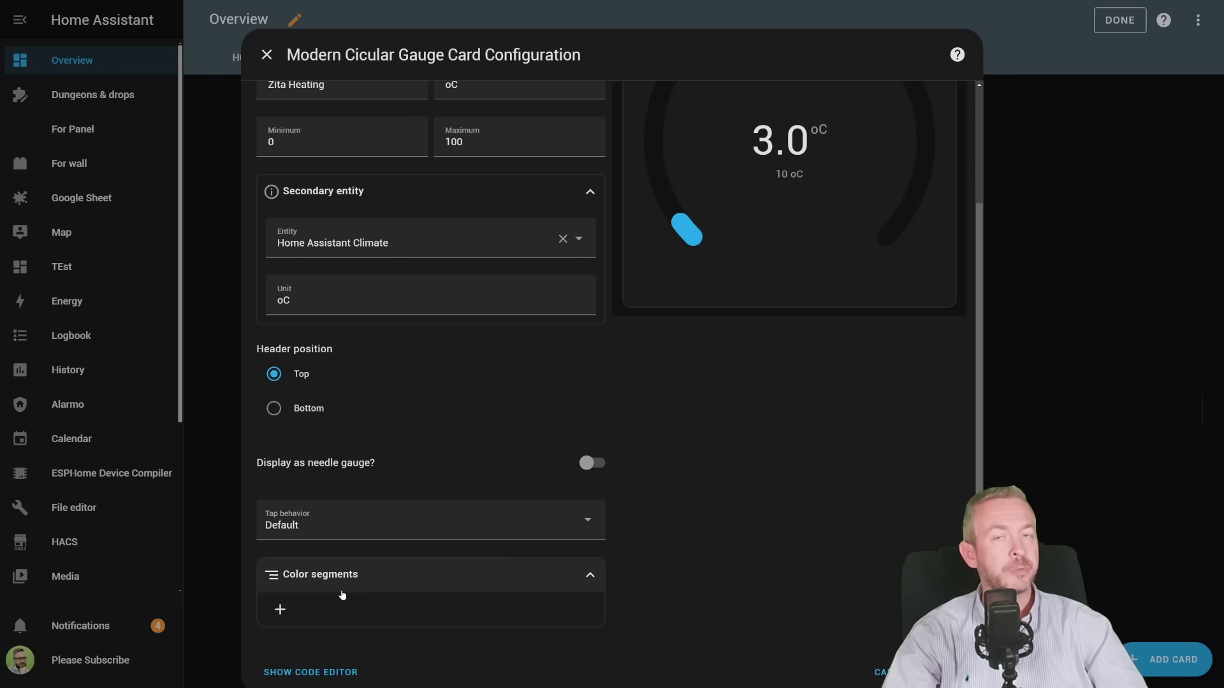
left_click(281, 606)
scroll(423, 396, "down", 5)
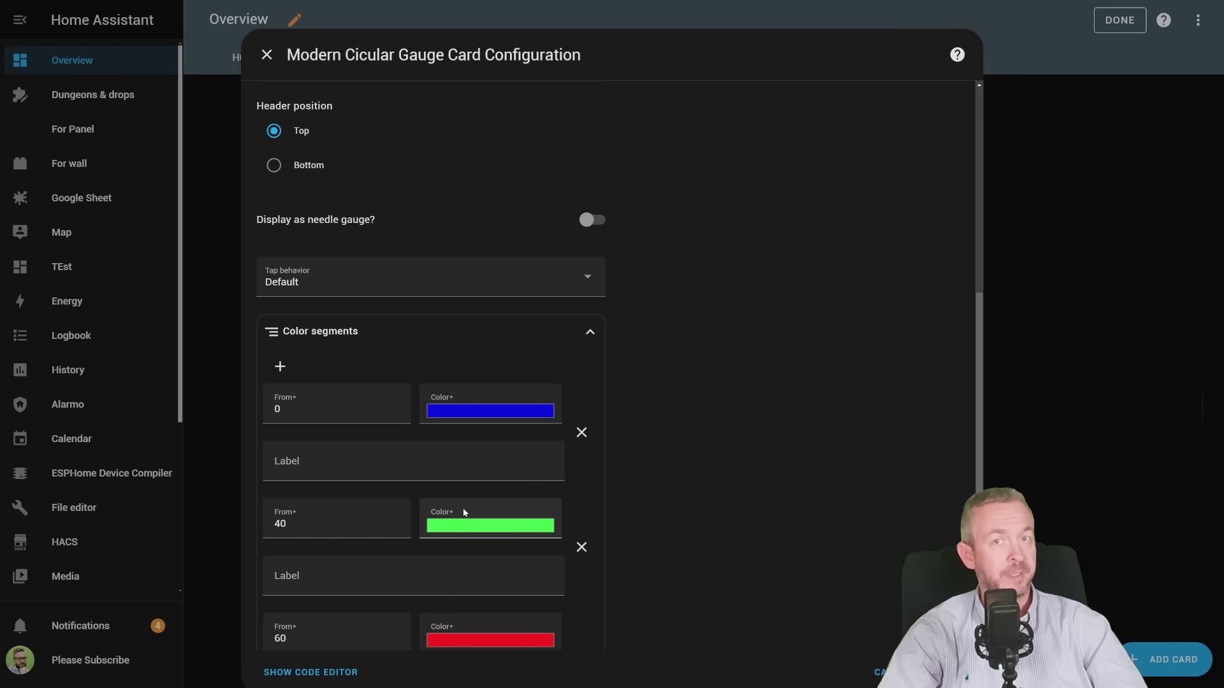
scroll(461, 504, "down", 2)
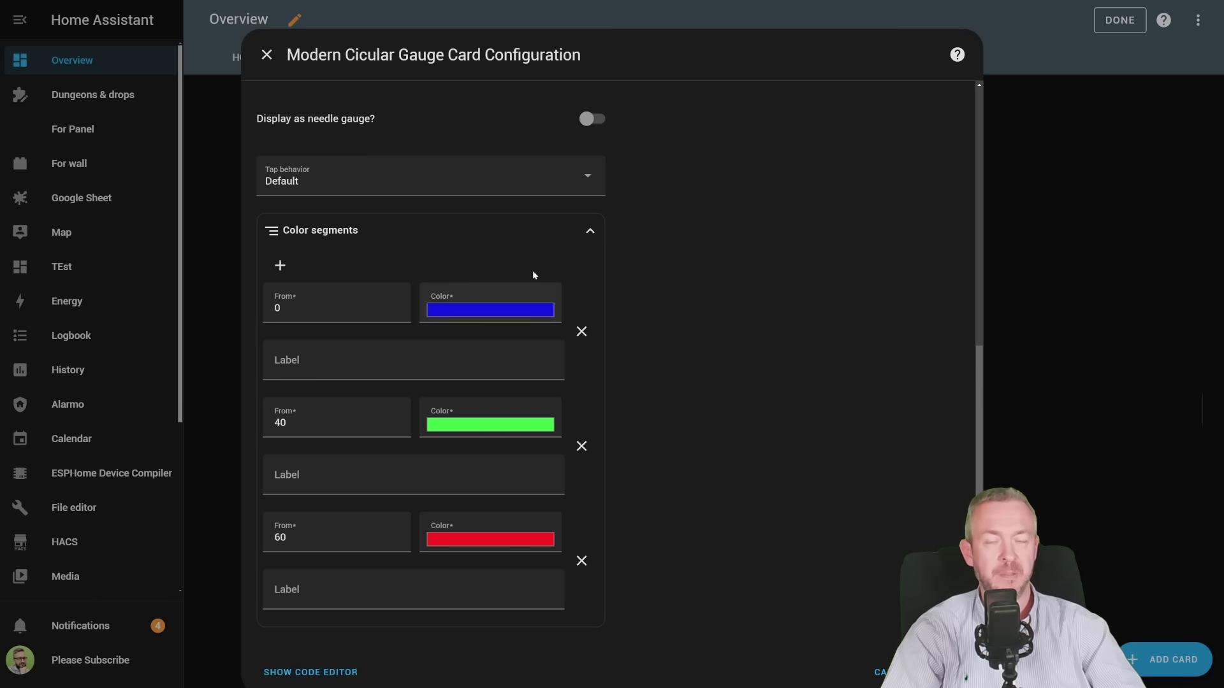
left_click(942, 672)
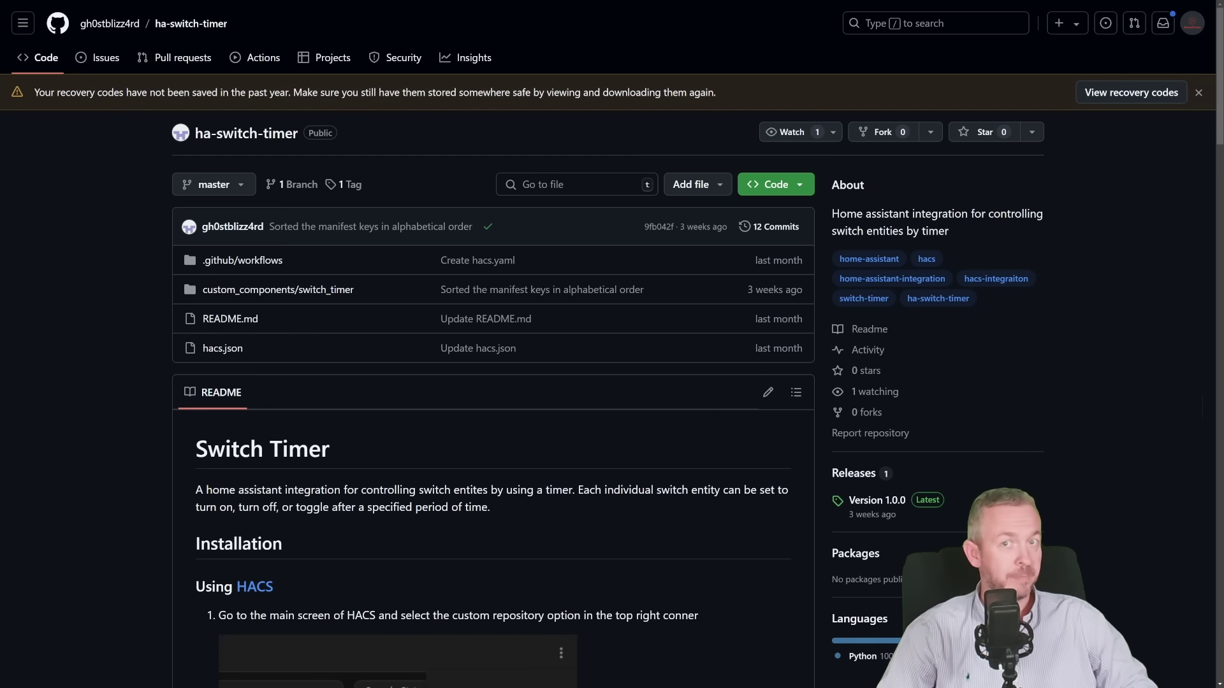
Leave fullscreen and select the ha-switch-timer repository URL in the address bar.
key("F11")
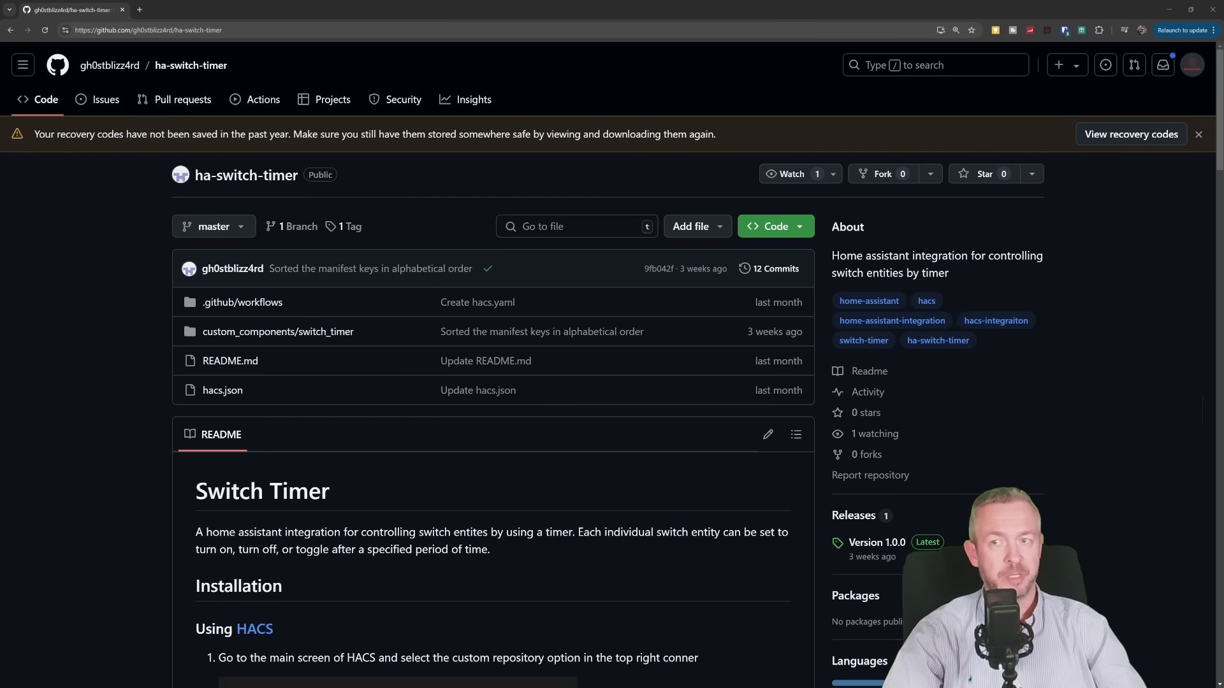
left_click(301, 29)
key("ctrl+c")
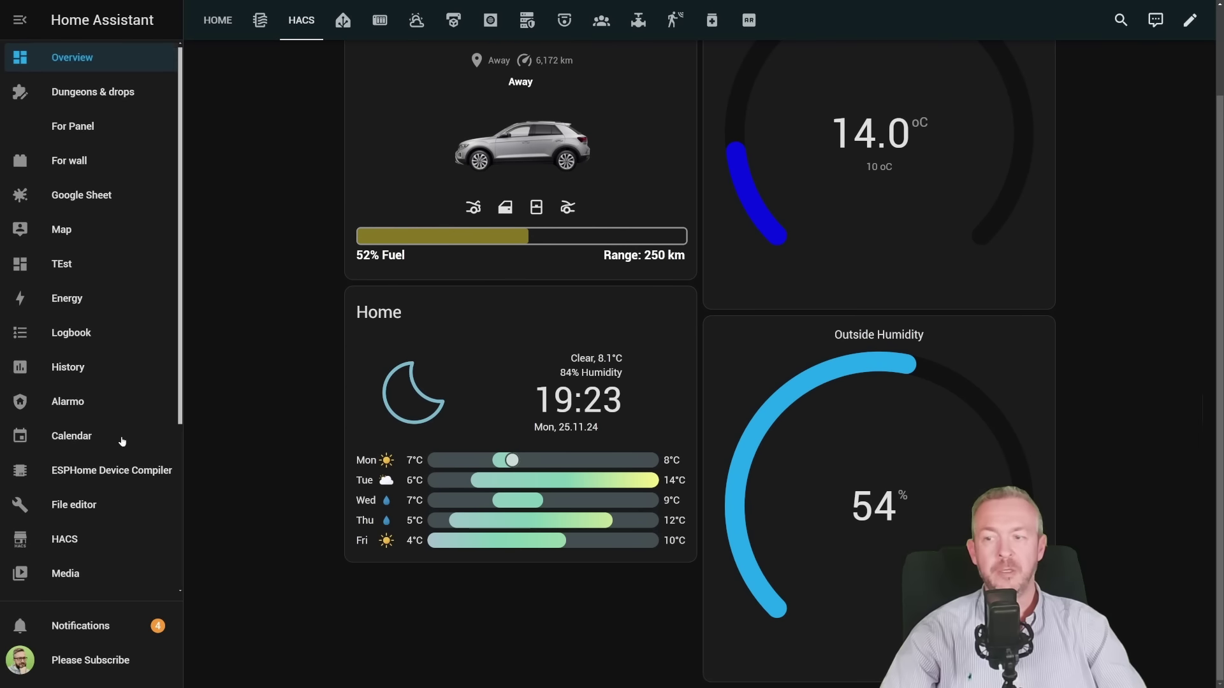
Register the ha-switch-timer URL in HACS as a custom Integration repository.
scroll(191, 446, "down", 2)
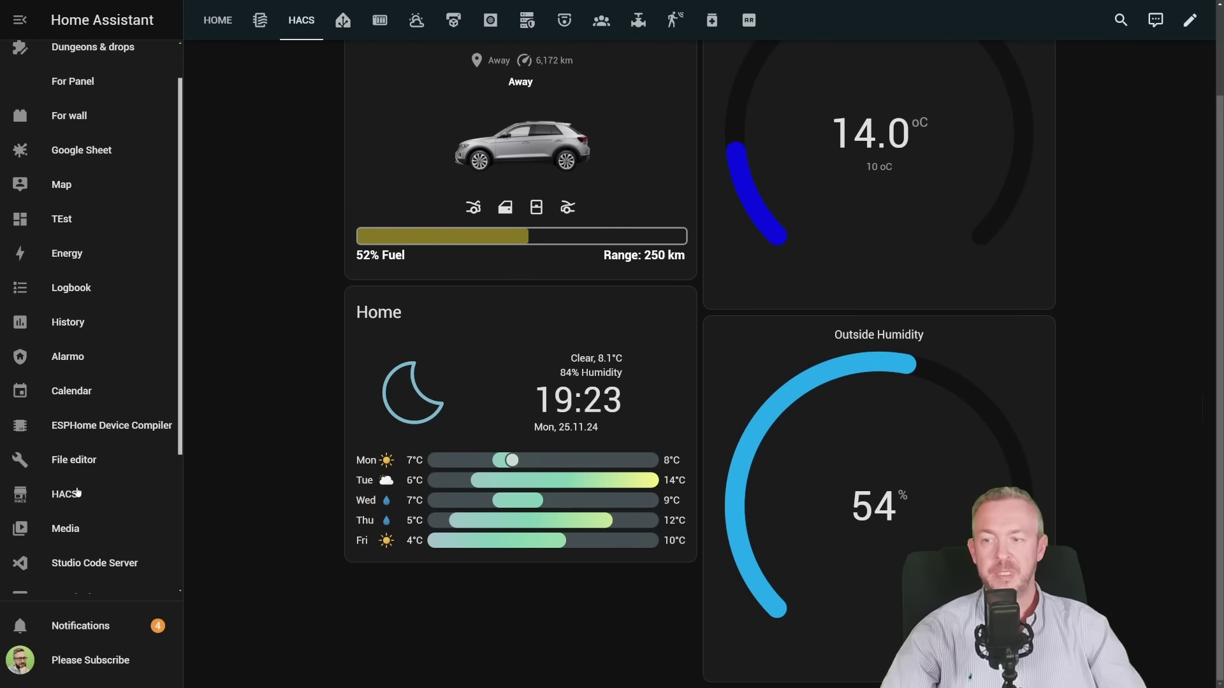
left_click(207, 492)
left_click(1197, 20)
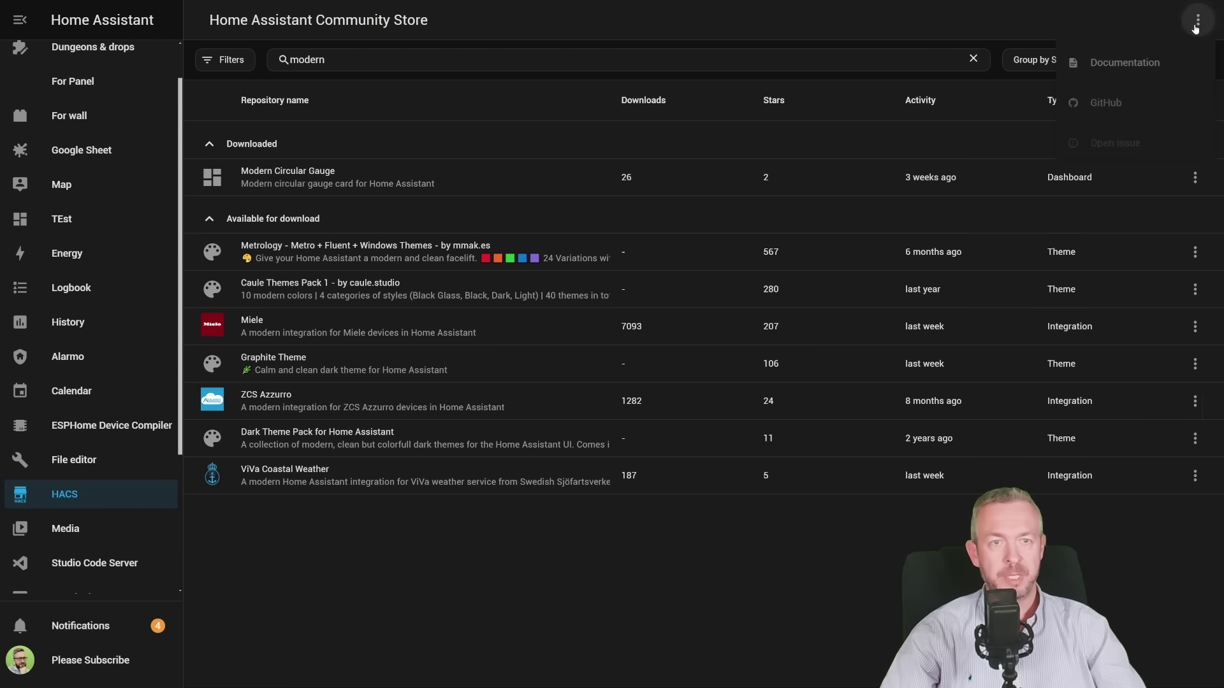
left_click(1125, 184)
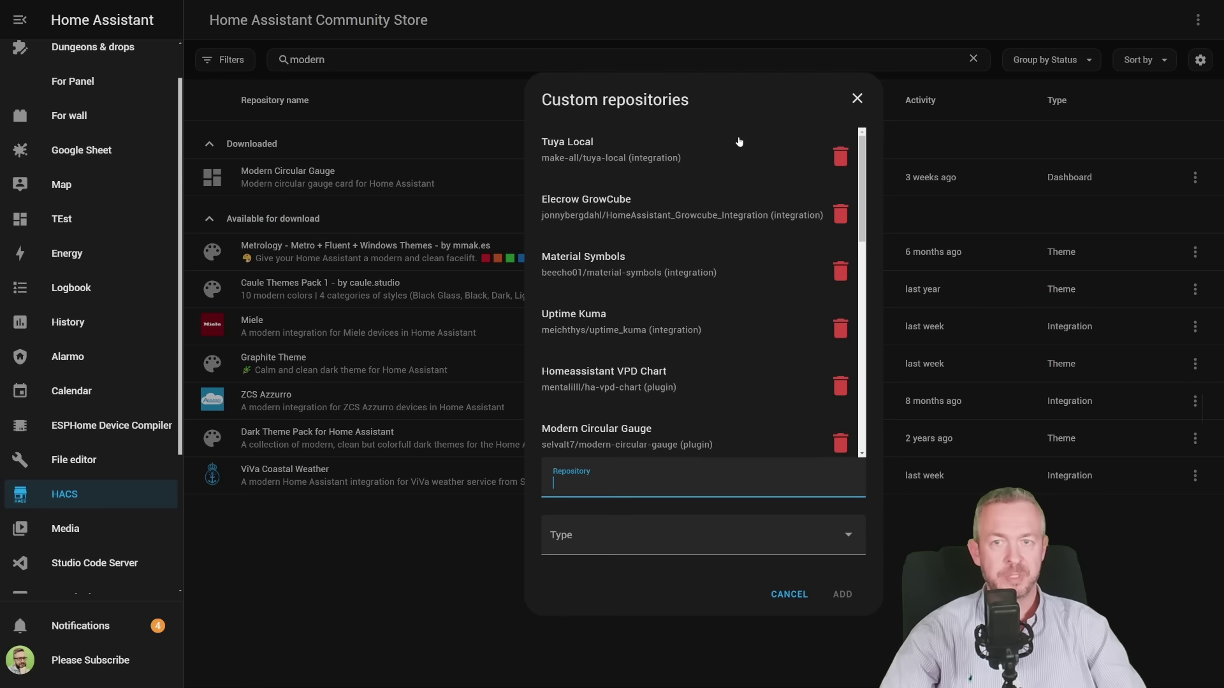
key("ctrl+v")
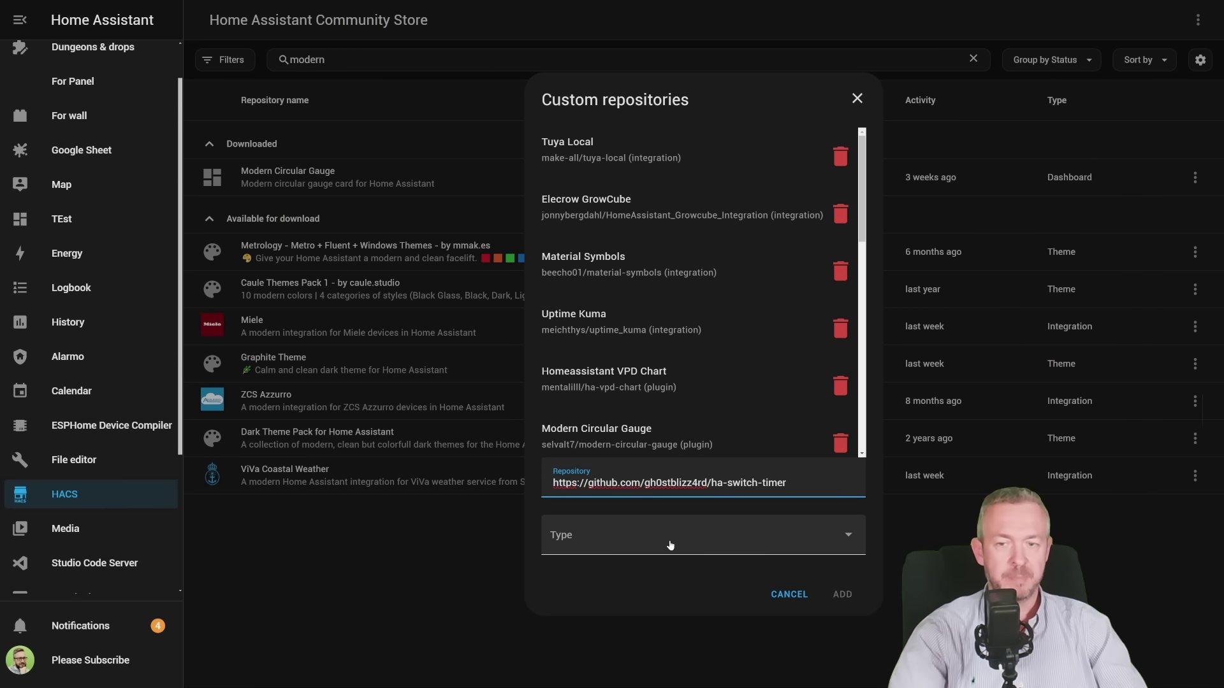
left_click(669, 543)
left_click(584, 361)
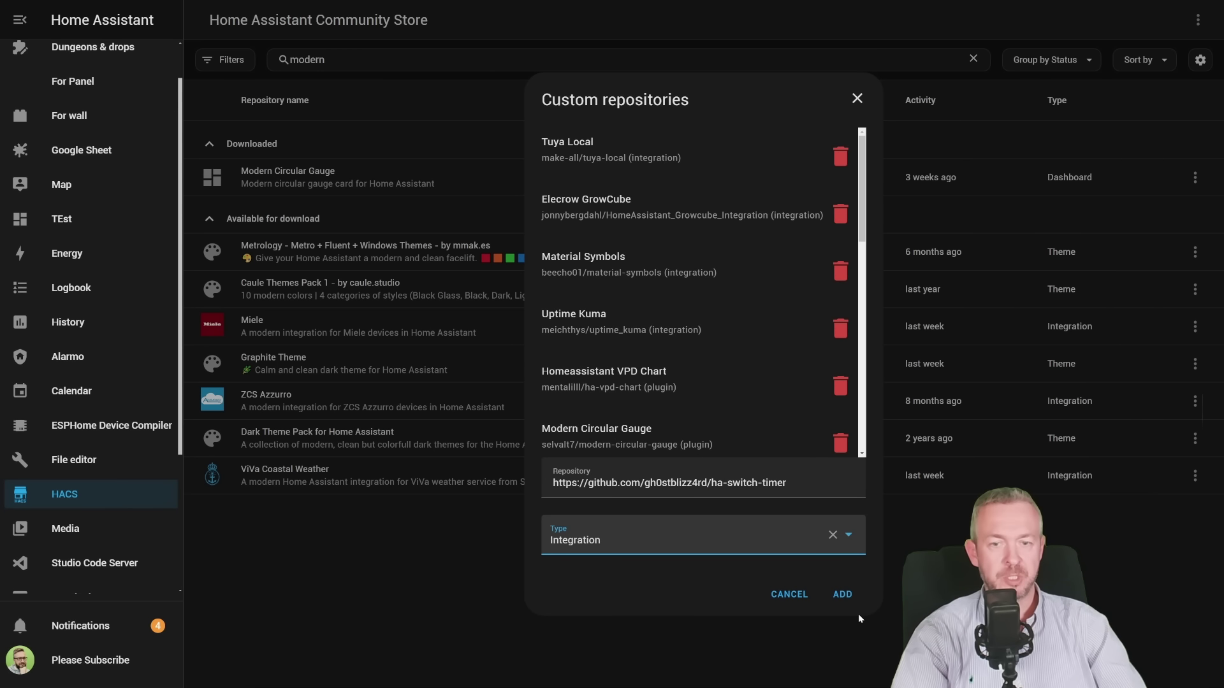
left_click(840, 594)
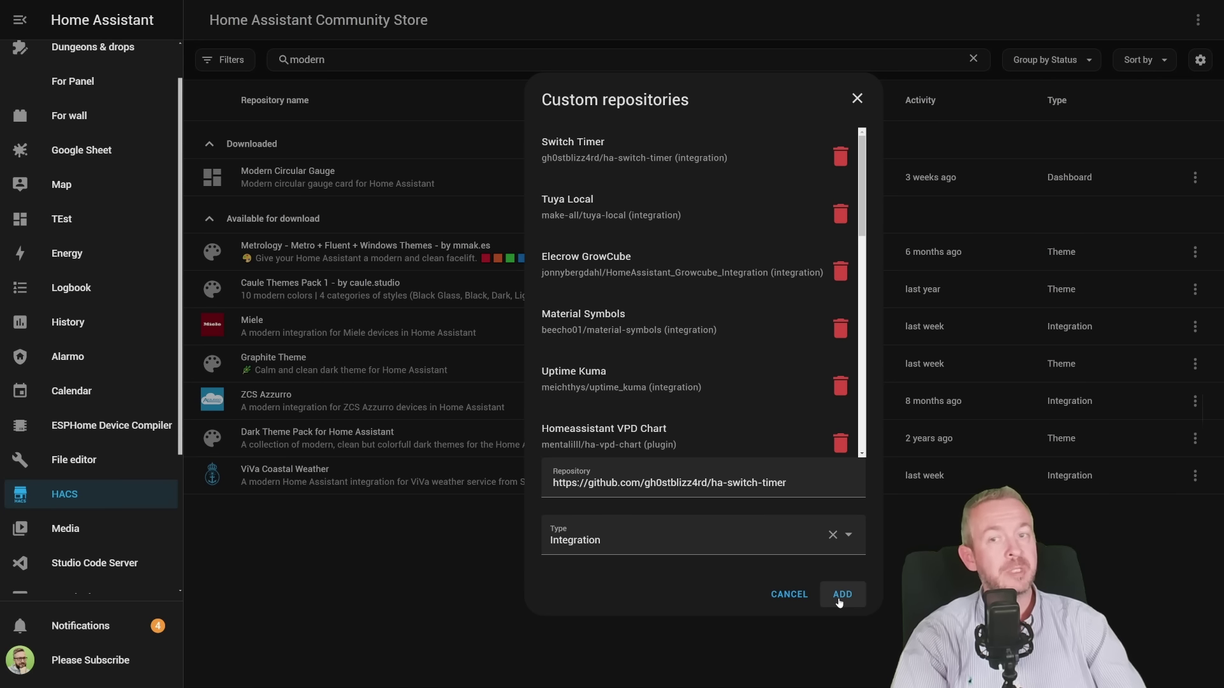
left_click(857, 98)
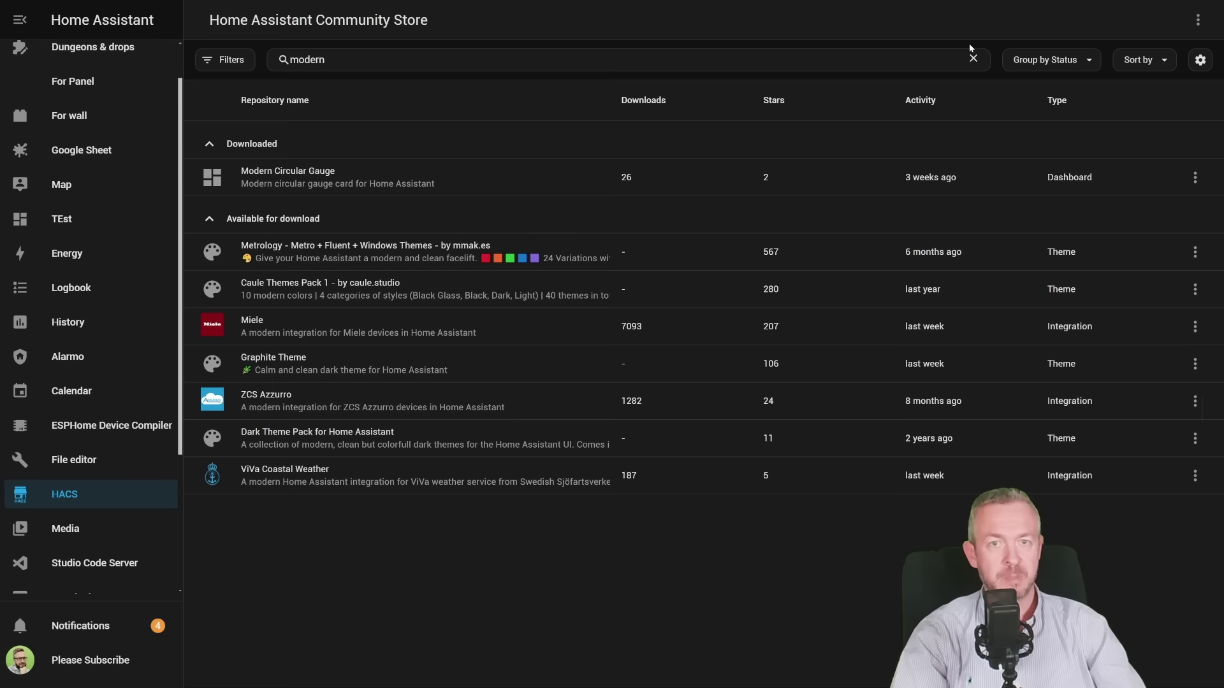
Search HACS for 'timer' and download the latest Switch Timer integration.
left_click(974, 58)
type("timer")
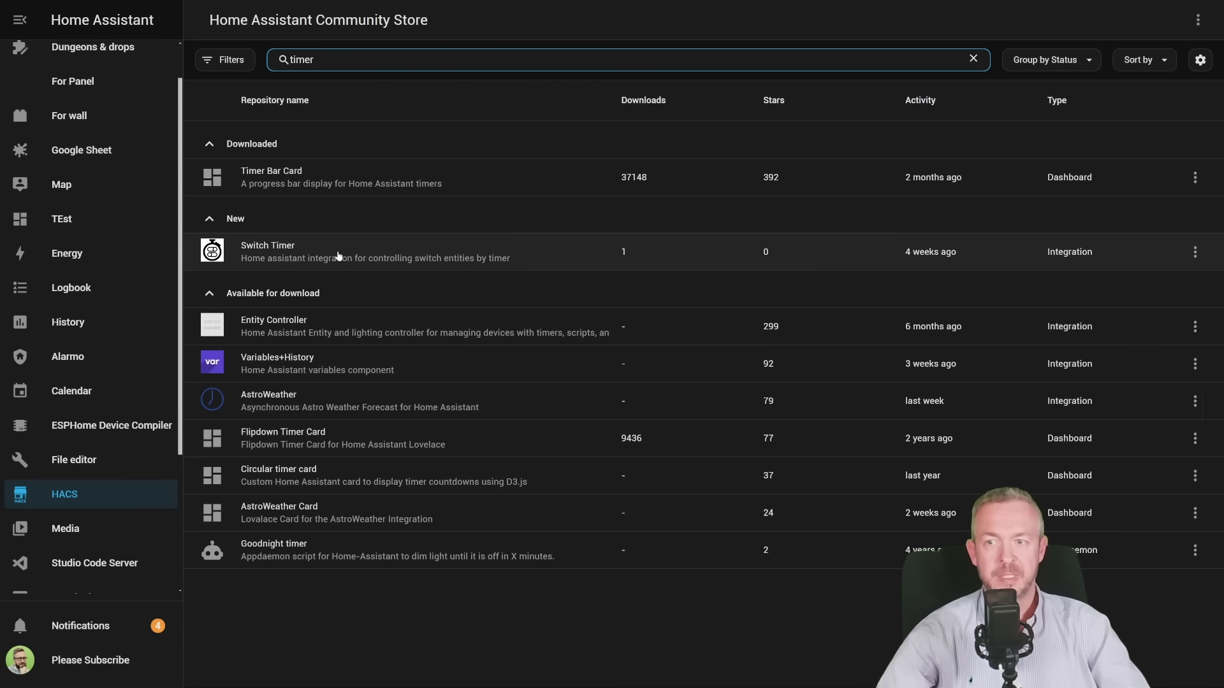
left_click(350, 253)
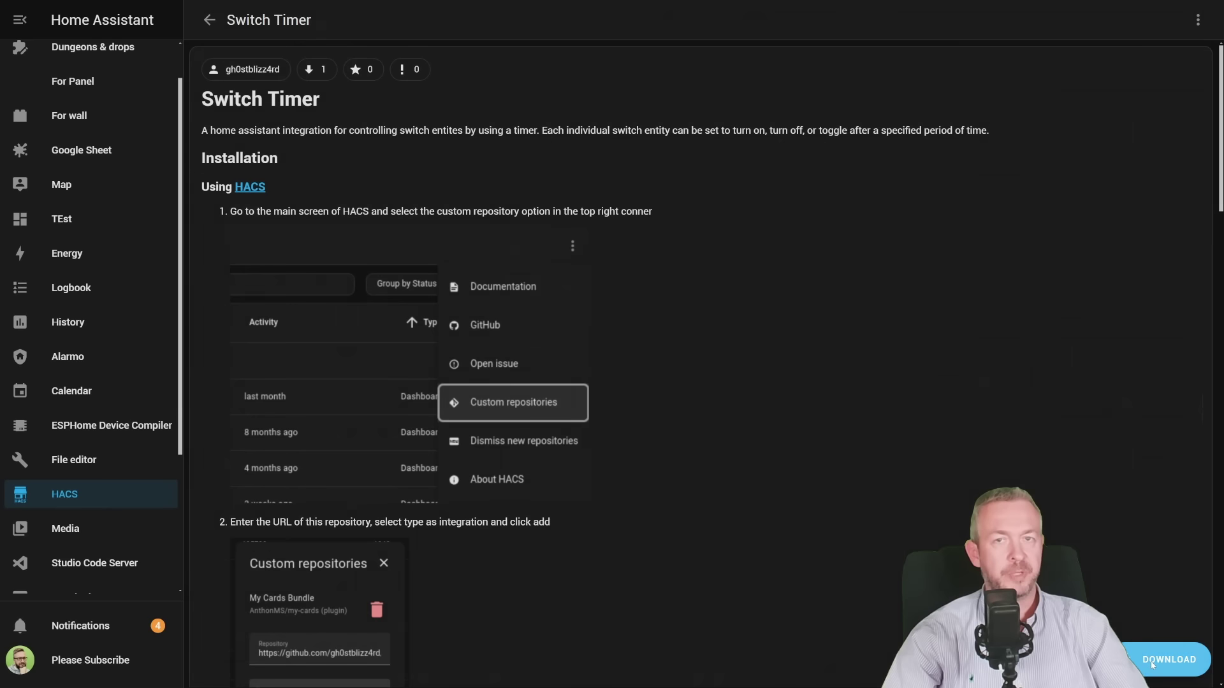
left_click(1153, 665)
left_click(840, 463)
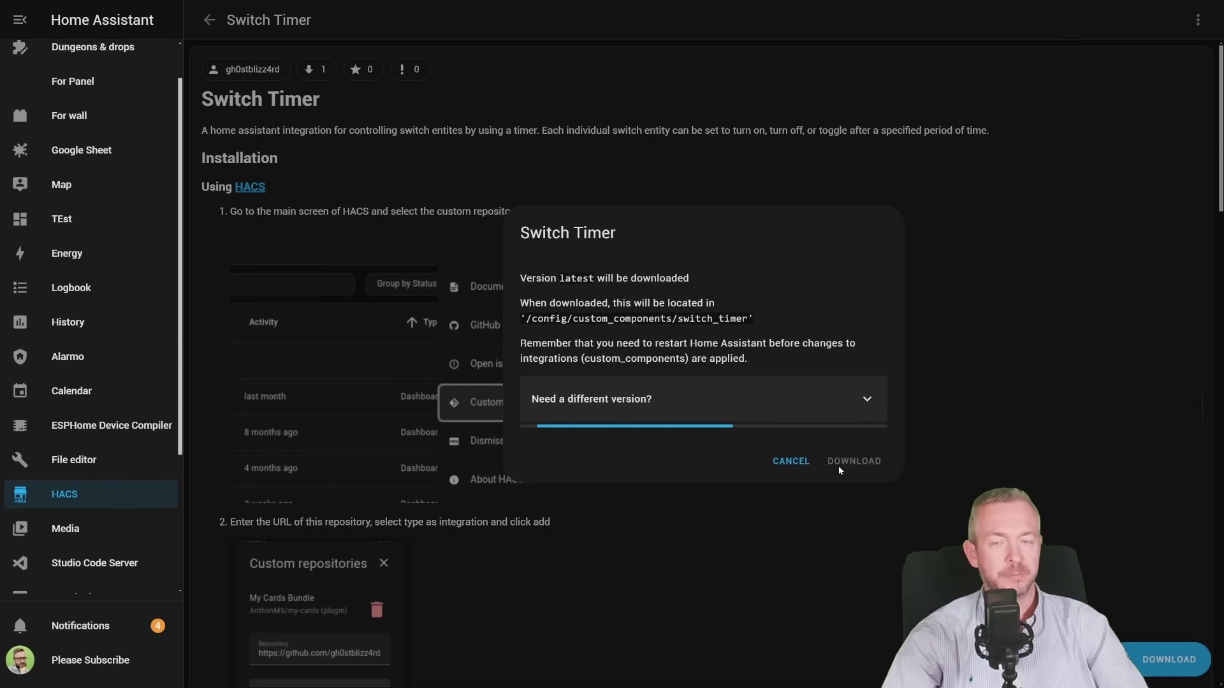
scroll(91, 502, "down", 3)
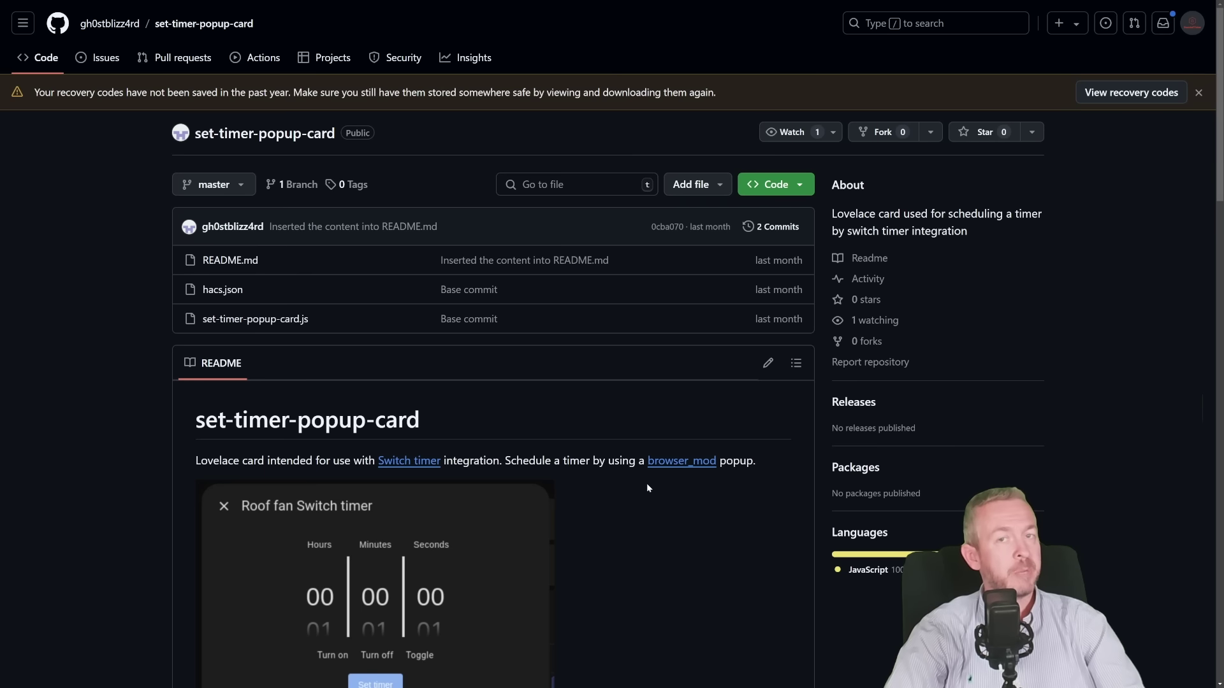
Leave fullscreen to expose the set-timer-popup-card repository address.
key("F11")
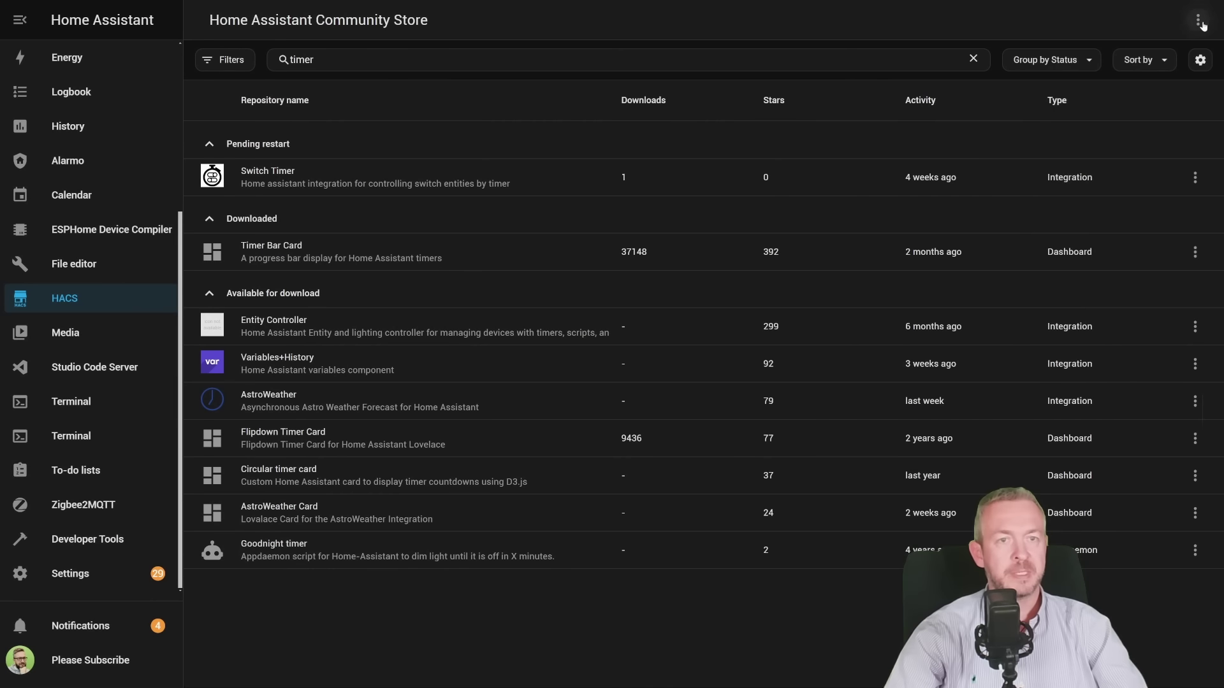
Replace the old URL with set-timer-popup-card and add it as a custom Dashboard repository.
left_click(1198, 20)
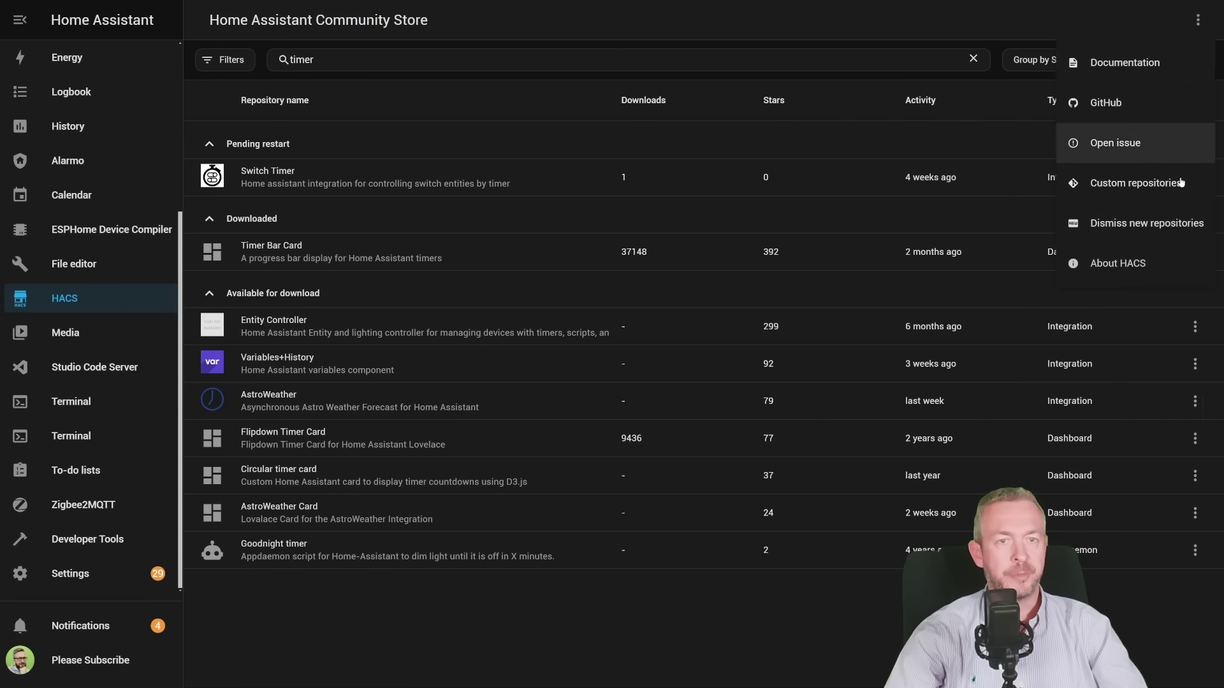
left_click(1145, 184)
left_click(701, 484)
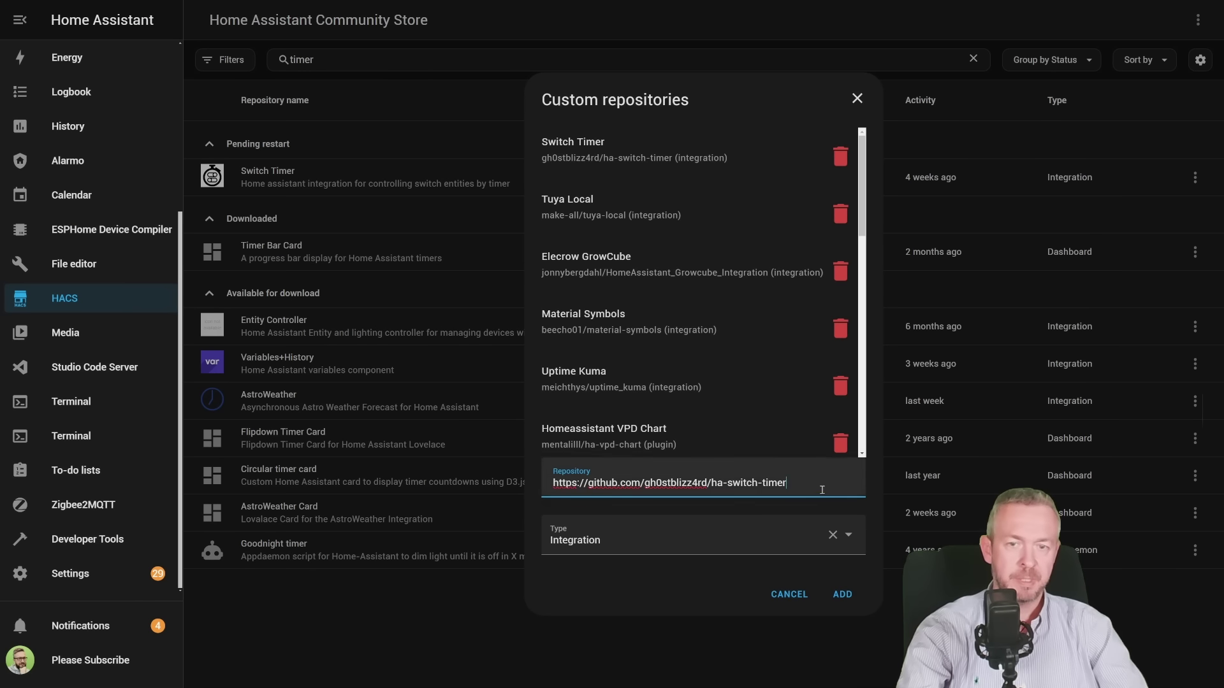
key("ctrl+a")
type("https://github.com/gh0stblizz4rd/set-timer-popup-card")
left_click(777, 554)
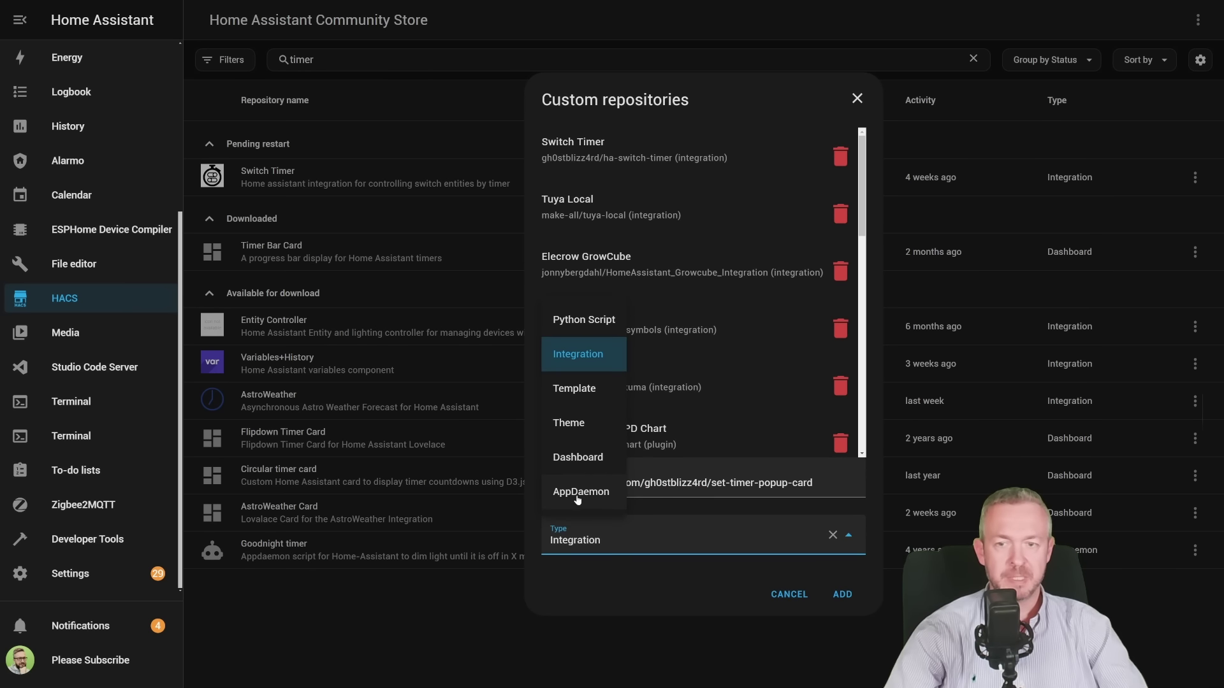
left_click(585, 456)
left_click(842, 594)
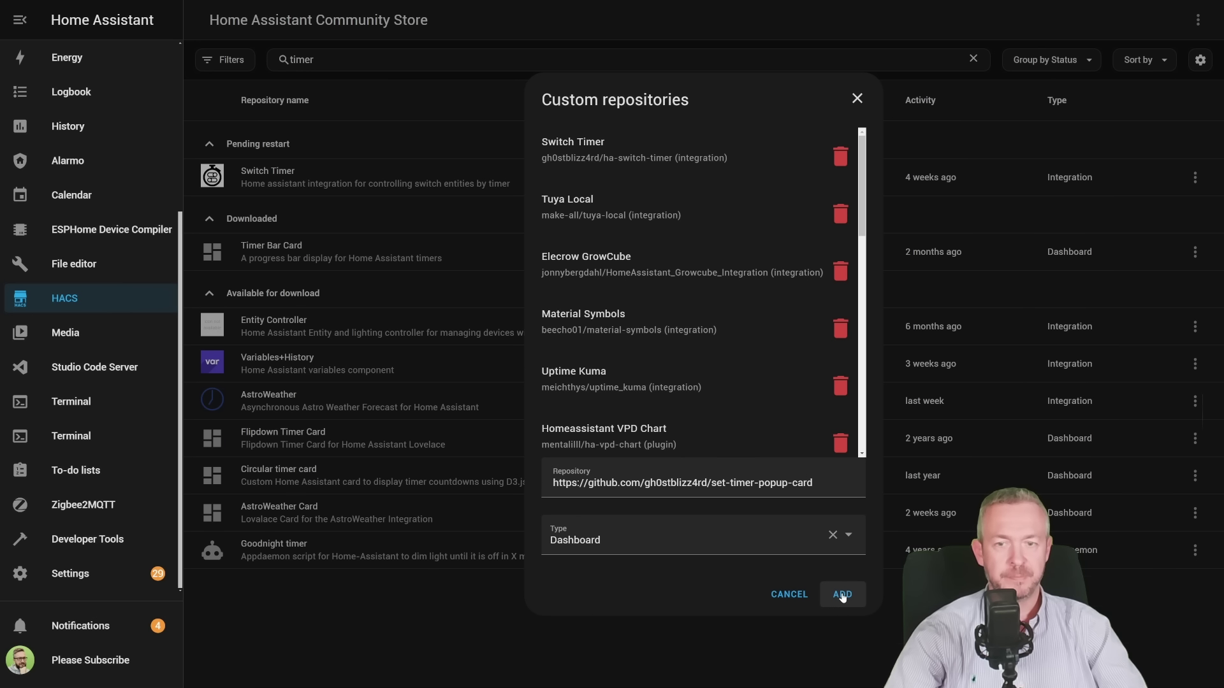
left_click(857, 99)
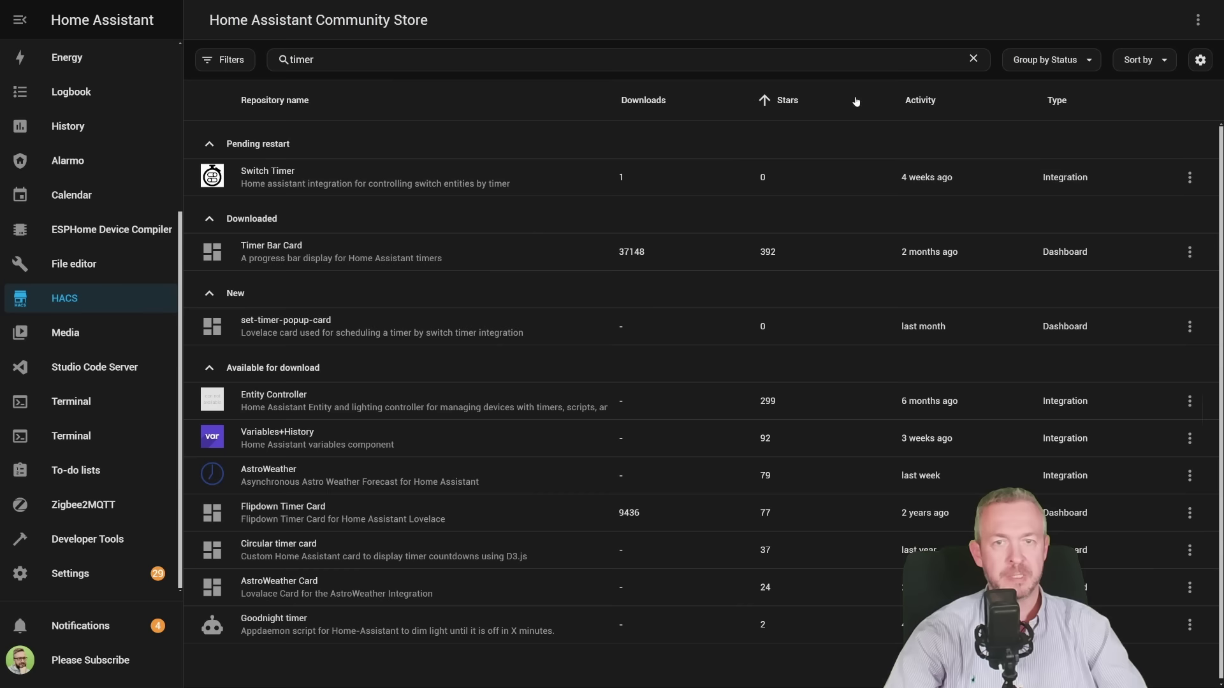
Download set-timer-popup-card and reload the browser to load the card.
left_click(320, 329)
left_click(1169, 659)
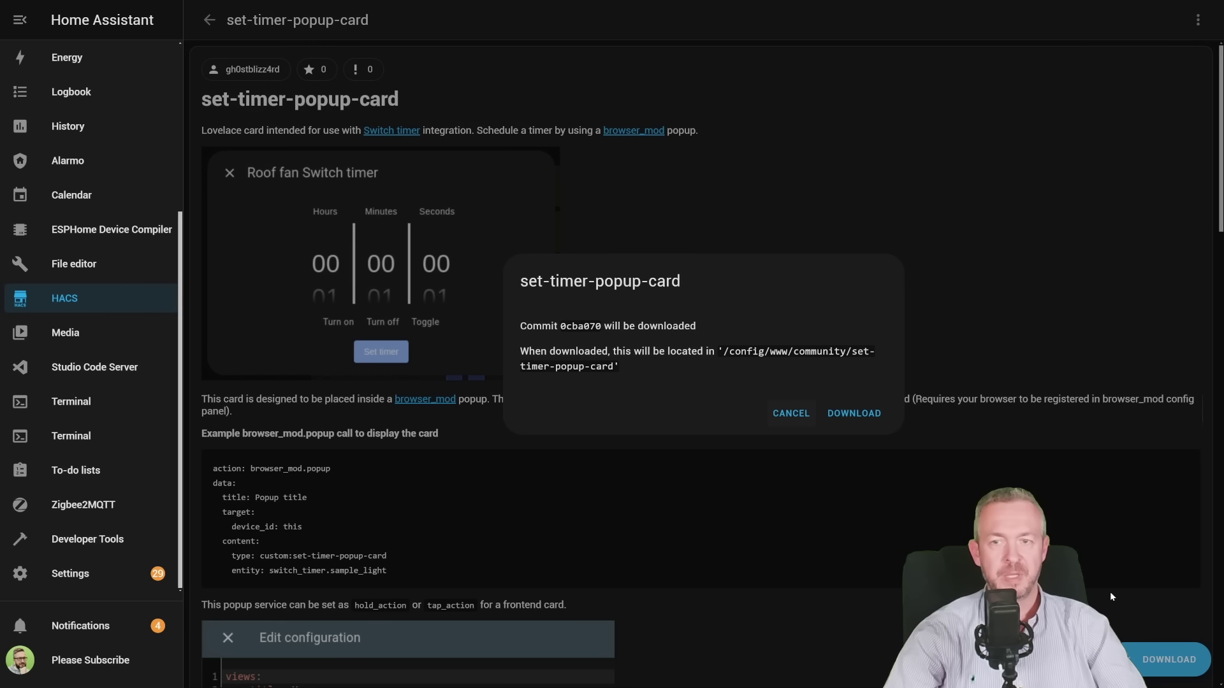
left_click(866, 415)
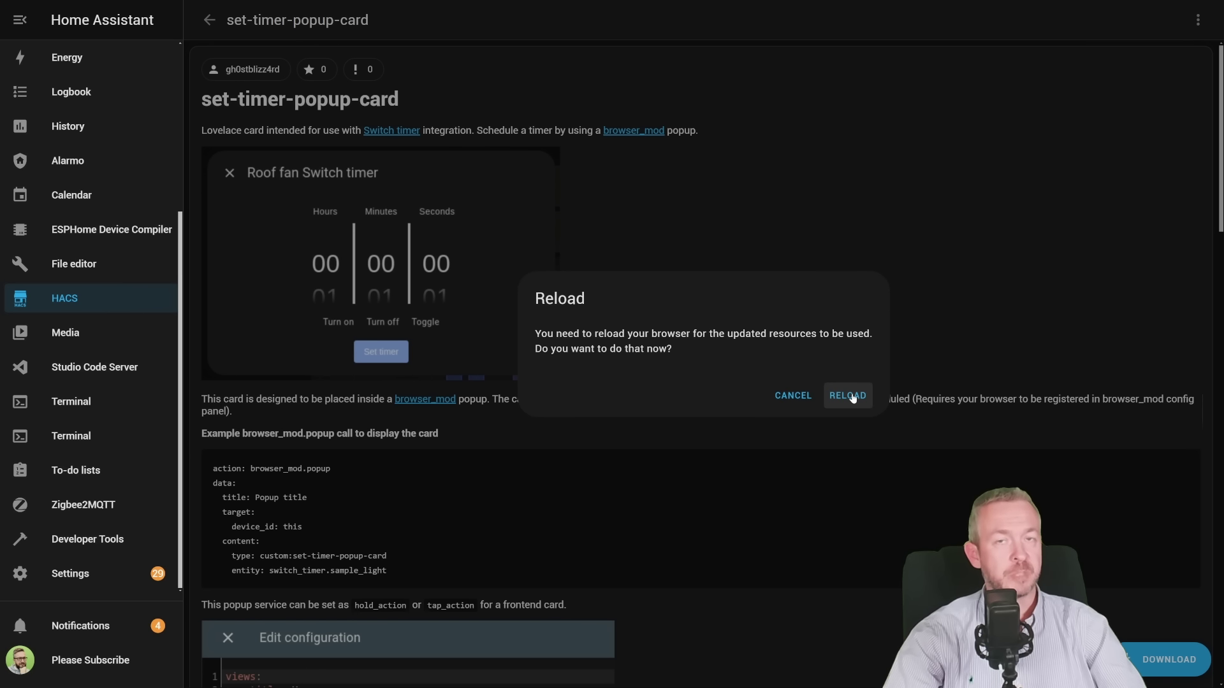
left_click(852, 395)
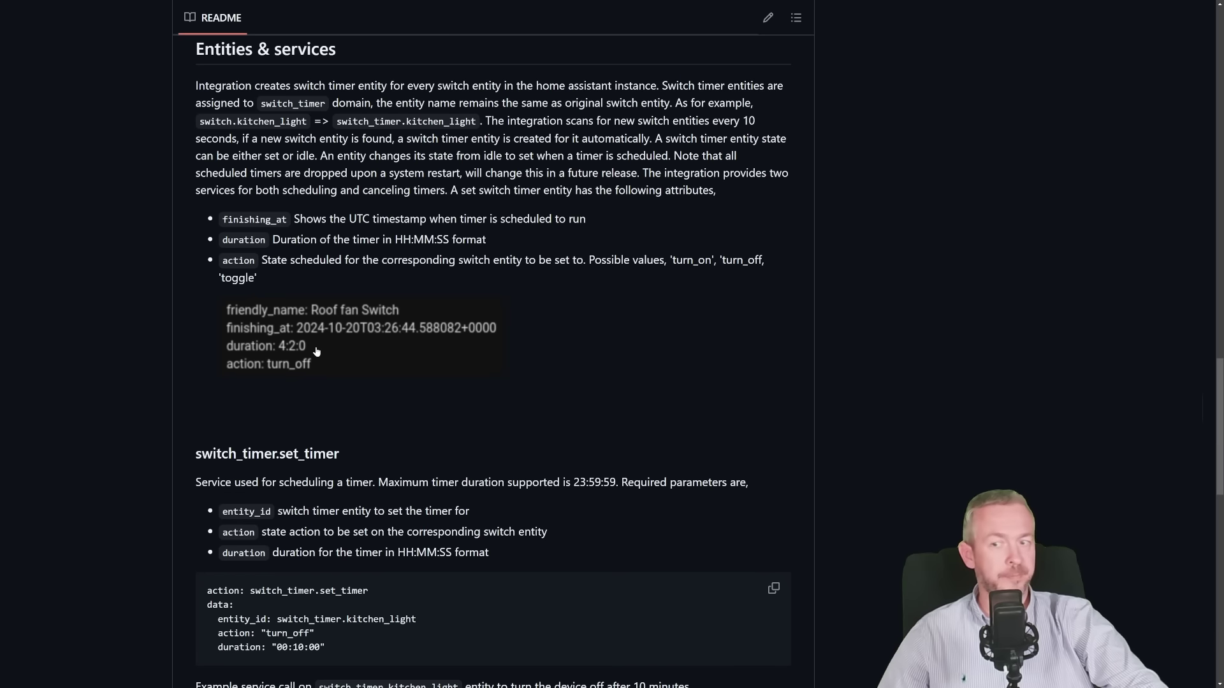
scroll(317, 352, "down", 4)
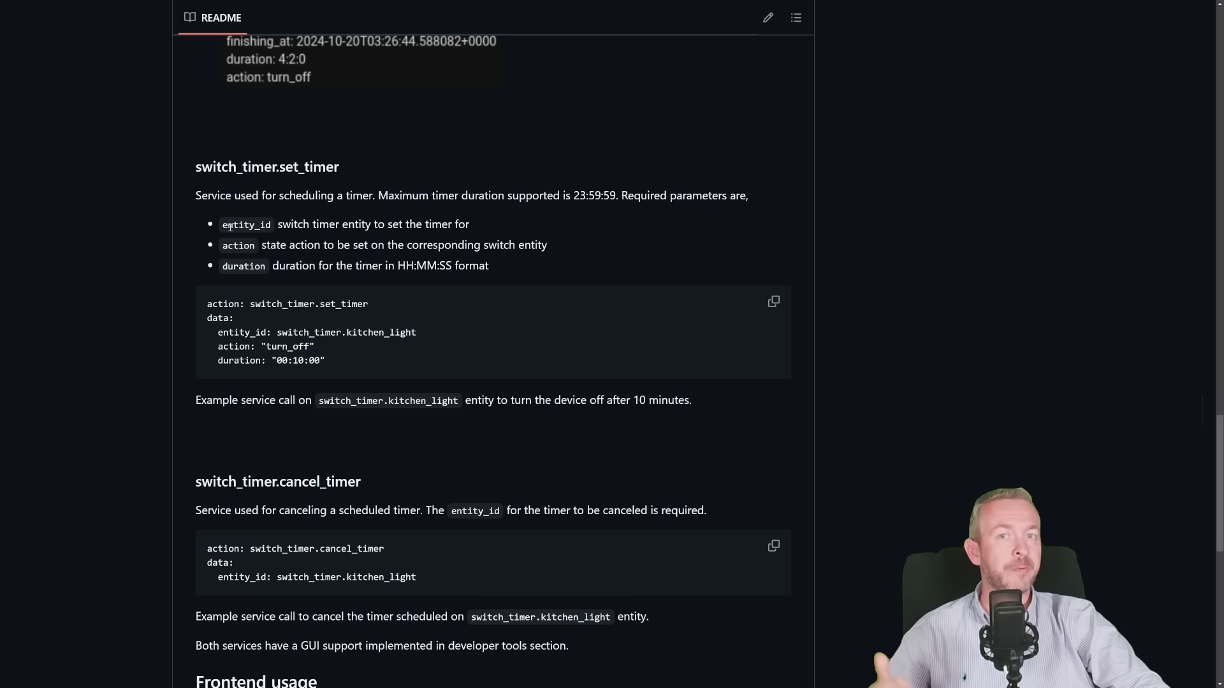
scroll(397, 327, "down", 3)
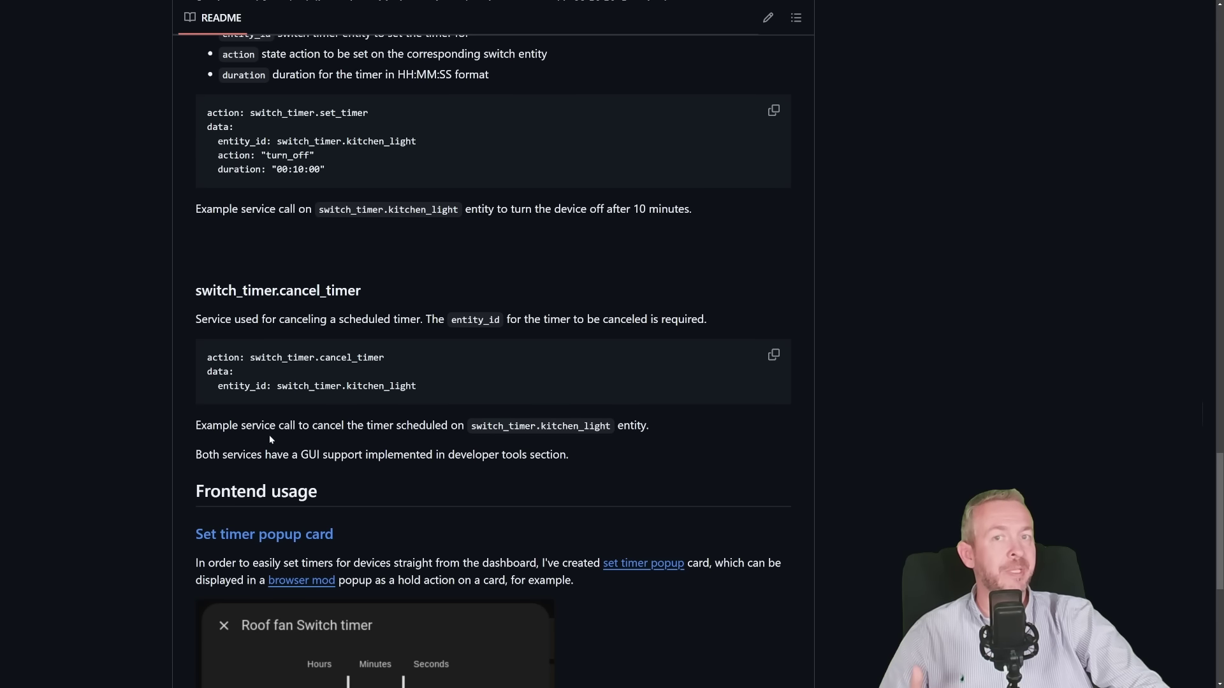
scroll(269, 439, "down", 3)
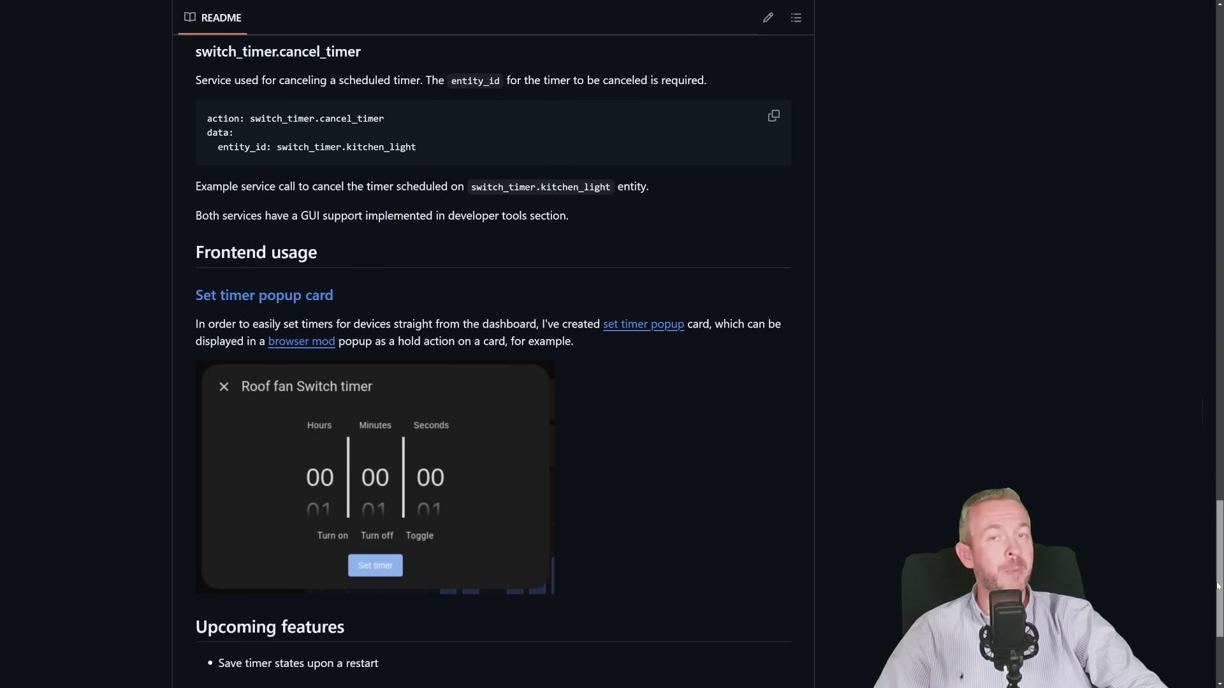
key("Home")
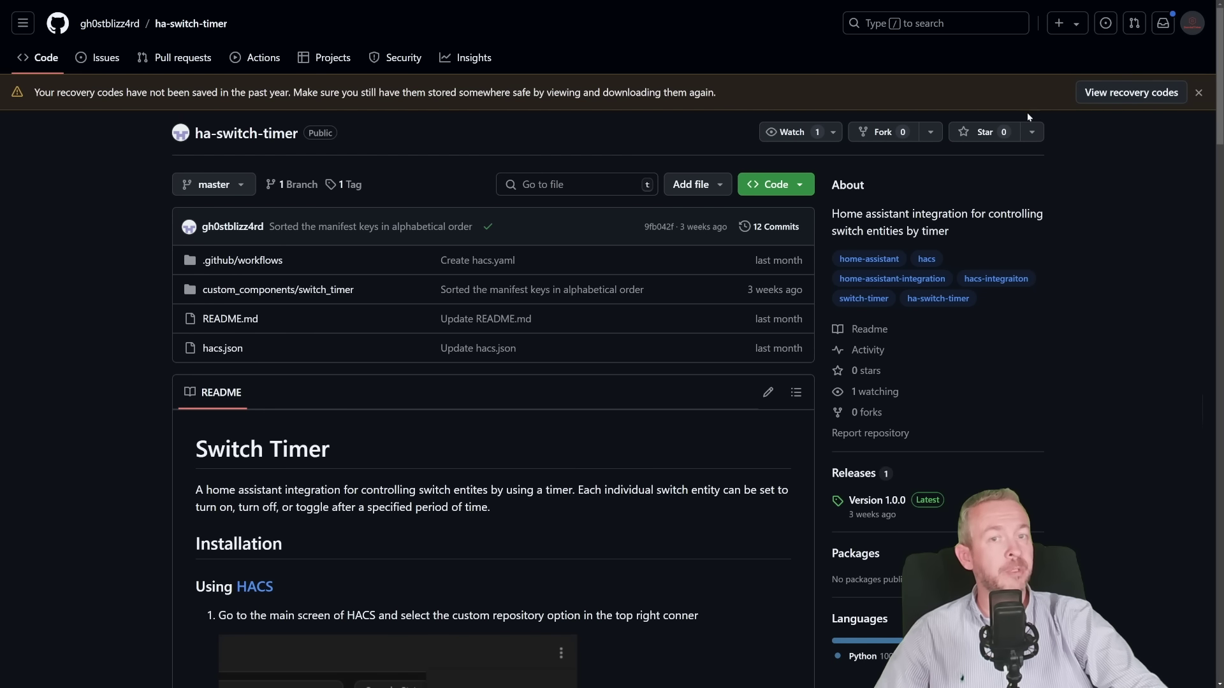
Star the ha-switch-timer GitHub repository, bringing its star count to 1.
left_click(965, 137)
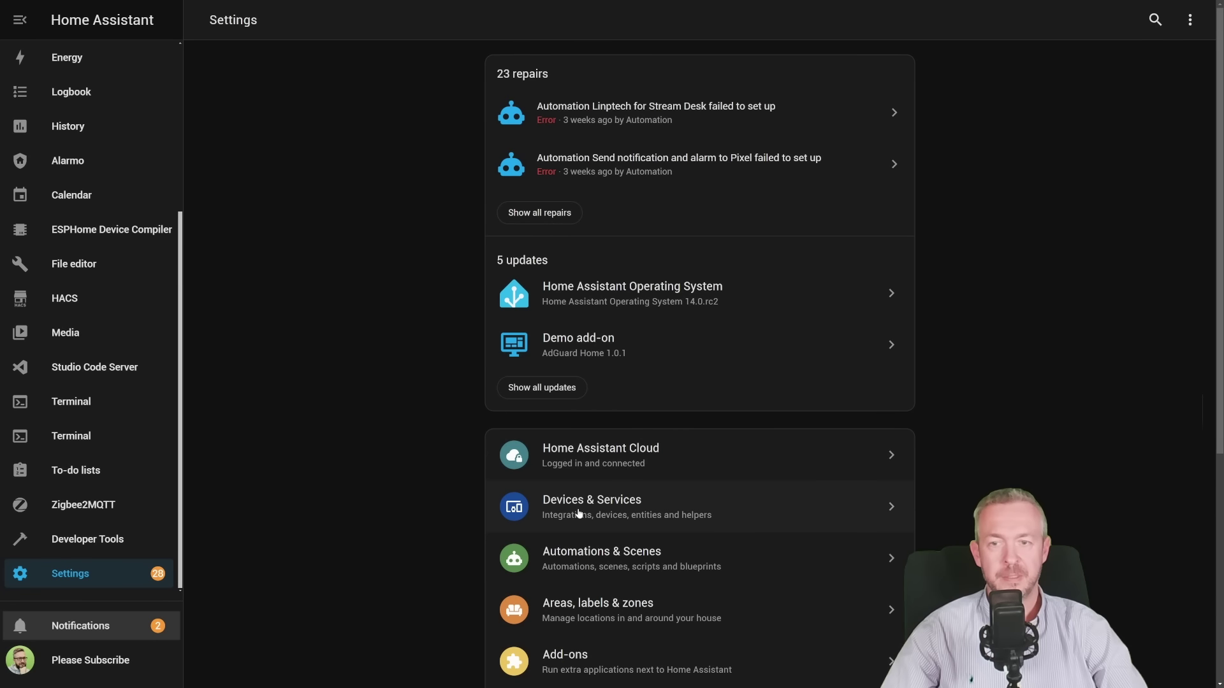
Add the Switch timer integration via a 'timer' search in Devices & Services, then dismiss the success message.
left_click(578, 514)
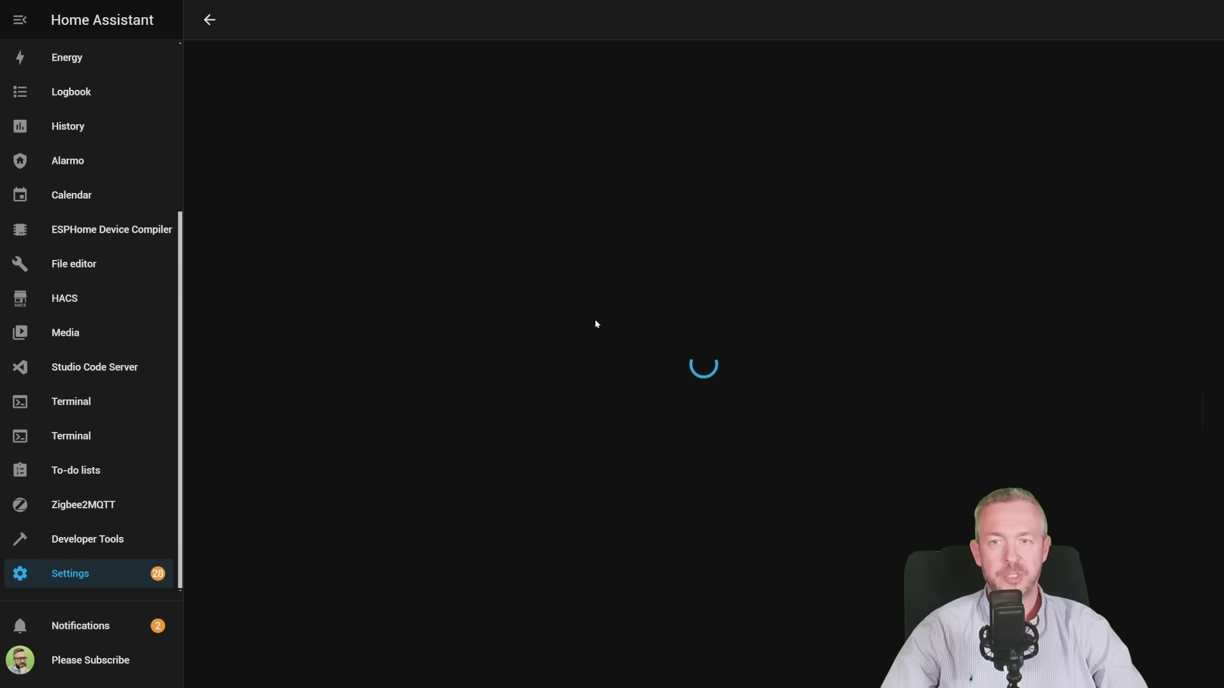
left_click(1166, 659)
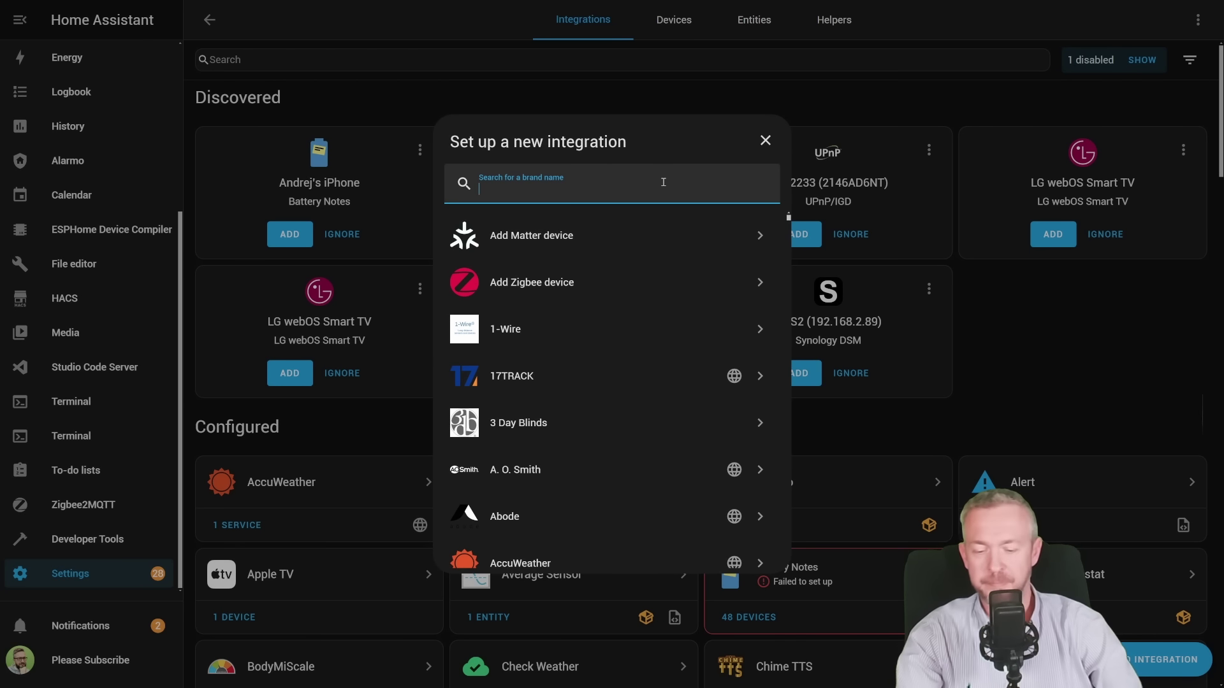
type("timer")
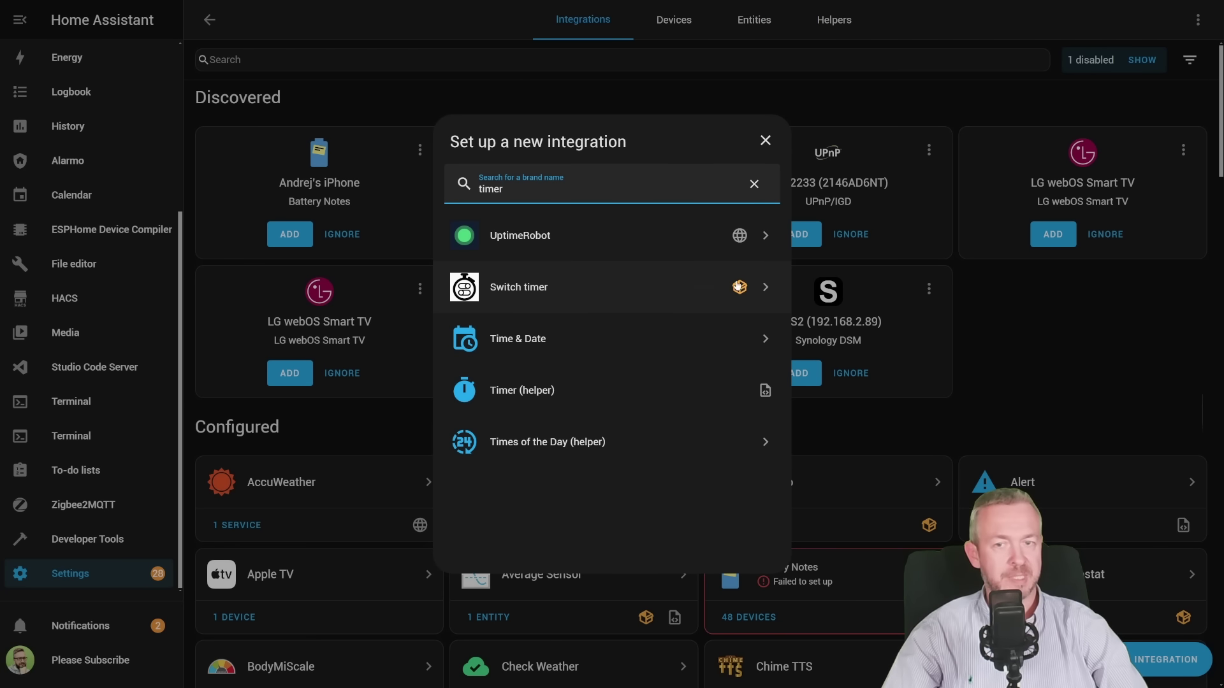
left_click(644, 288)
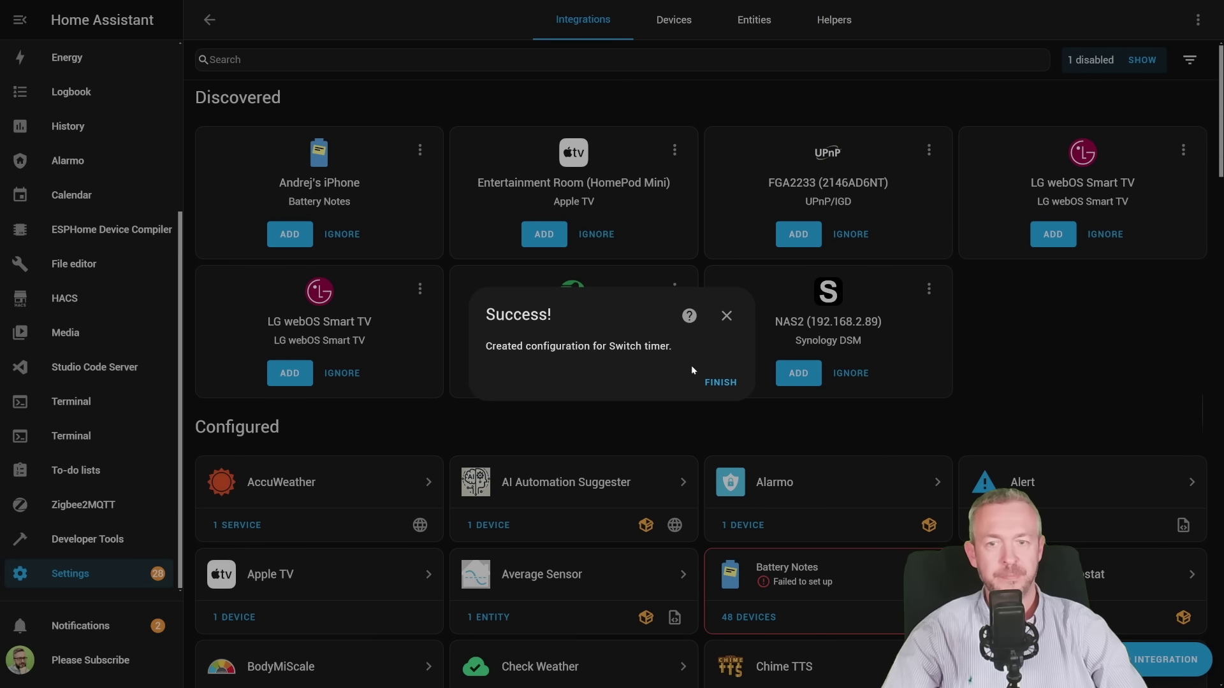
left_click(721, 383)
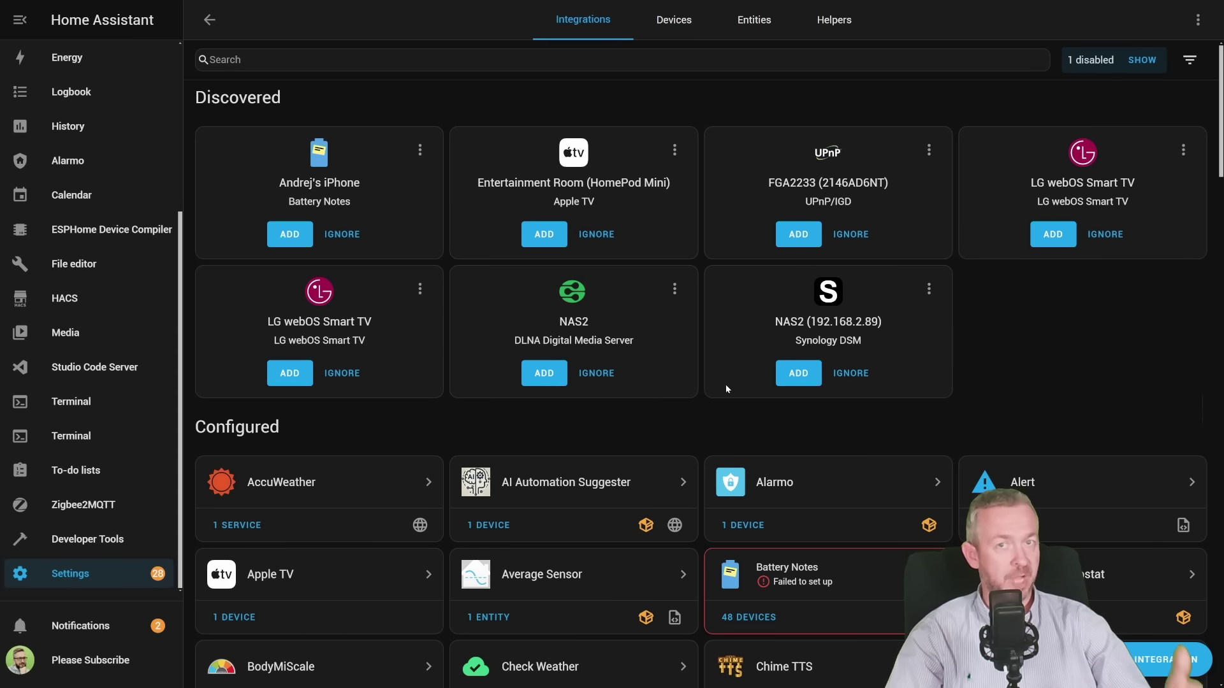
Filter the Developer Tools States list by 'switch_ti' to review the idle switch_timer entities.
left_click(135, 534)
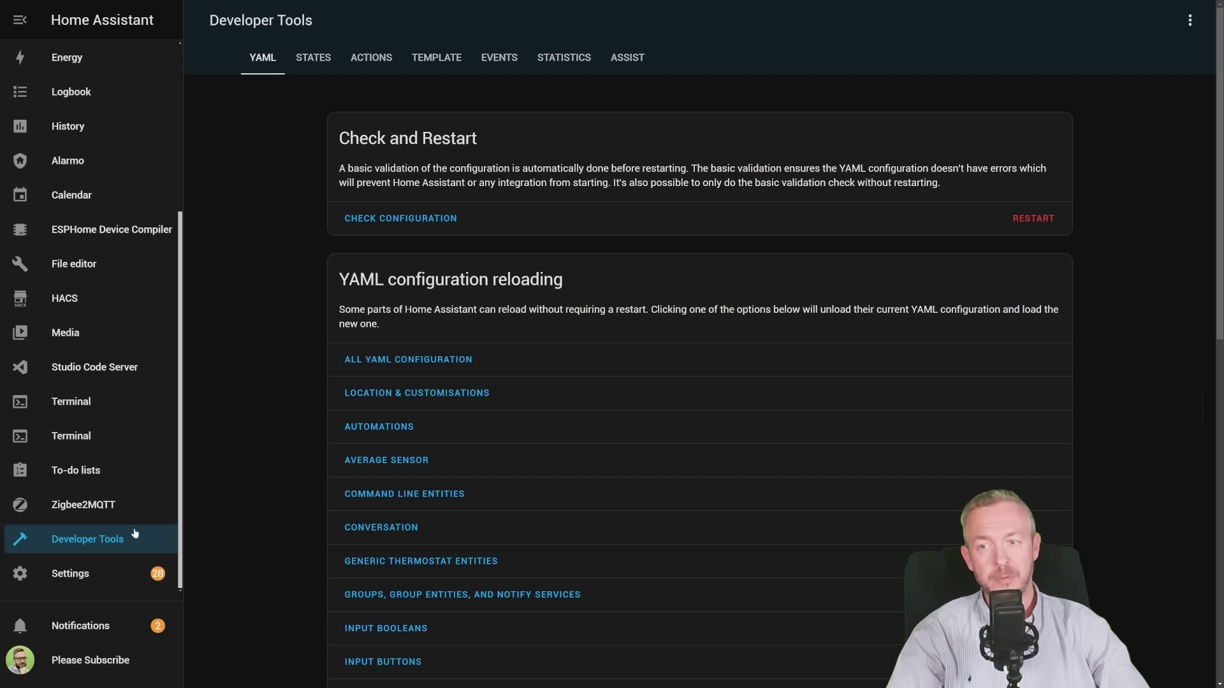
left_click(313, 57)
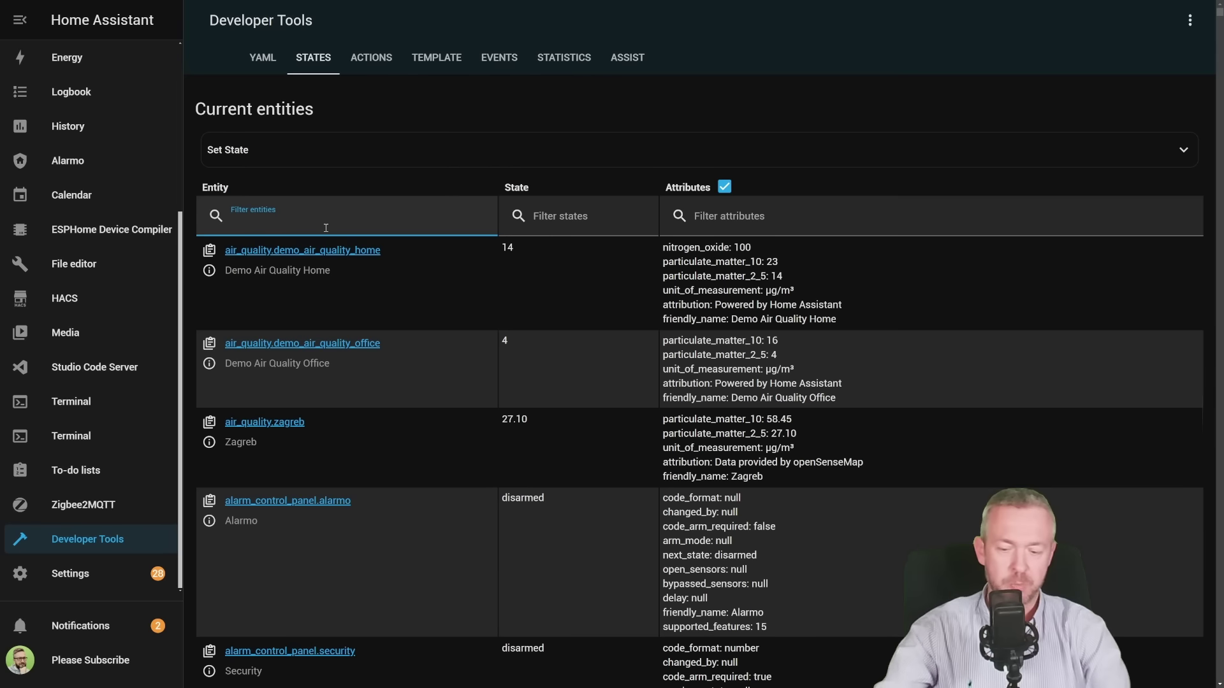
type("switch_ti")
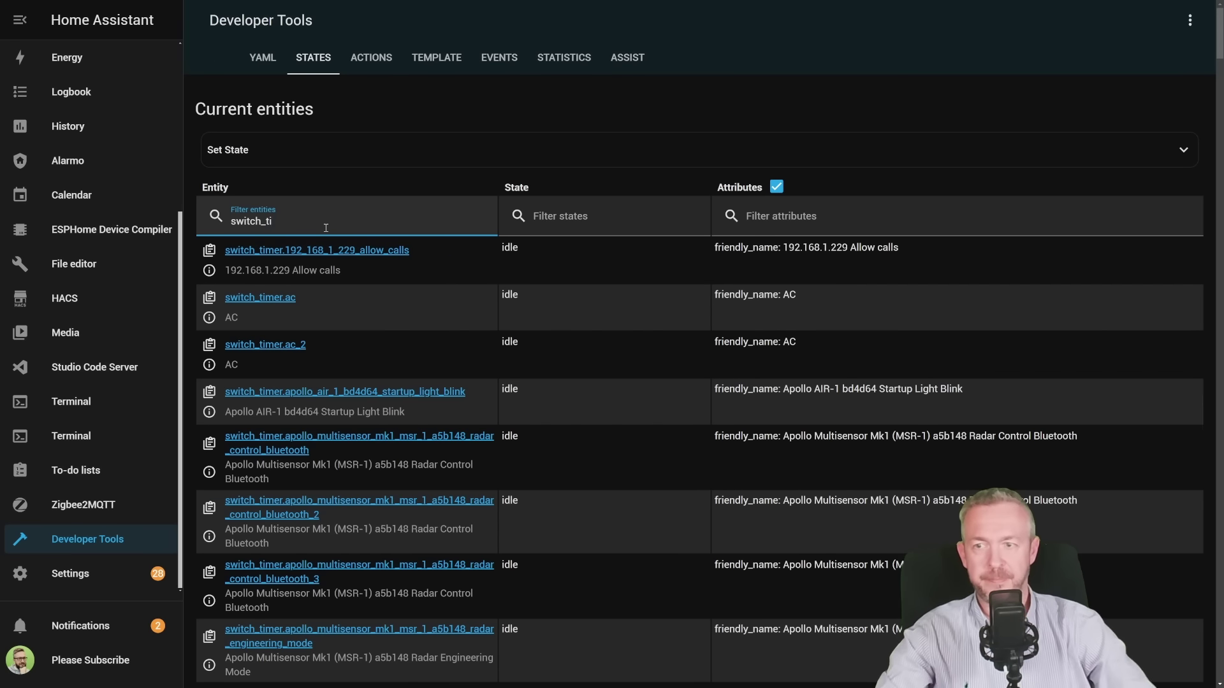
left_click_drag(1217, 56, 1202, 177)
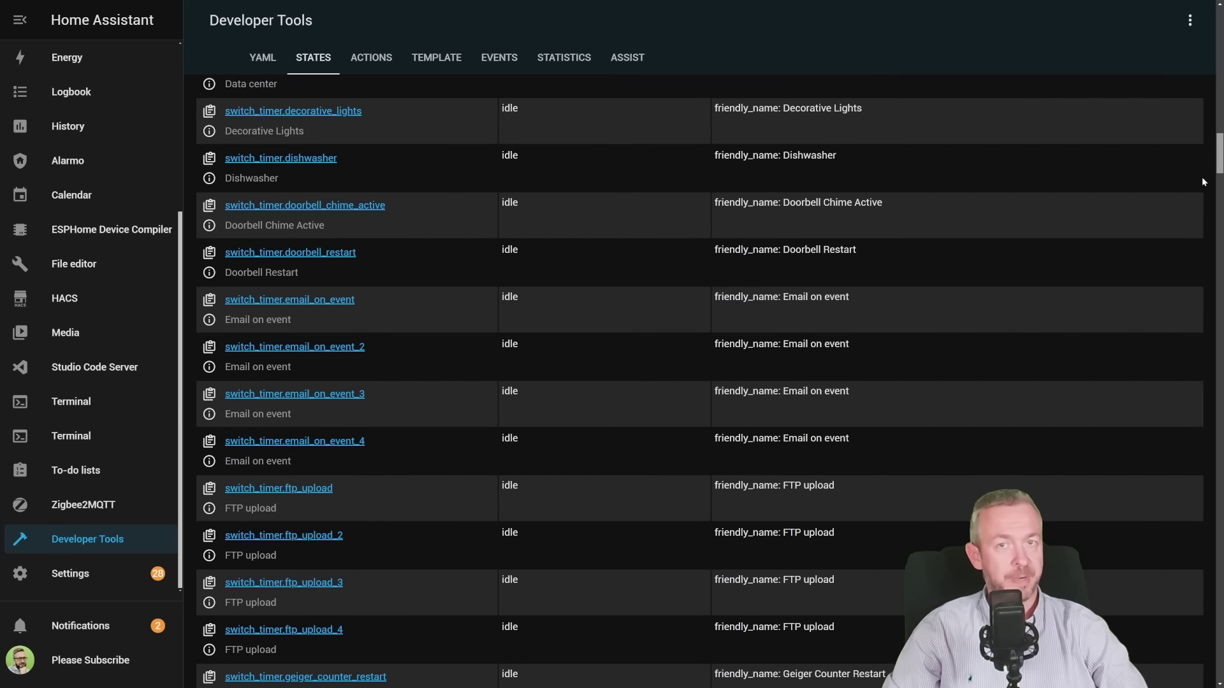
Run Switch timer: Set Timer on Power Socket Switch to turn it on after 00:01:10.
left_click(361, 63)
left_click(518, 162)
type("switch_ti")
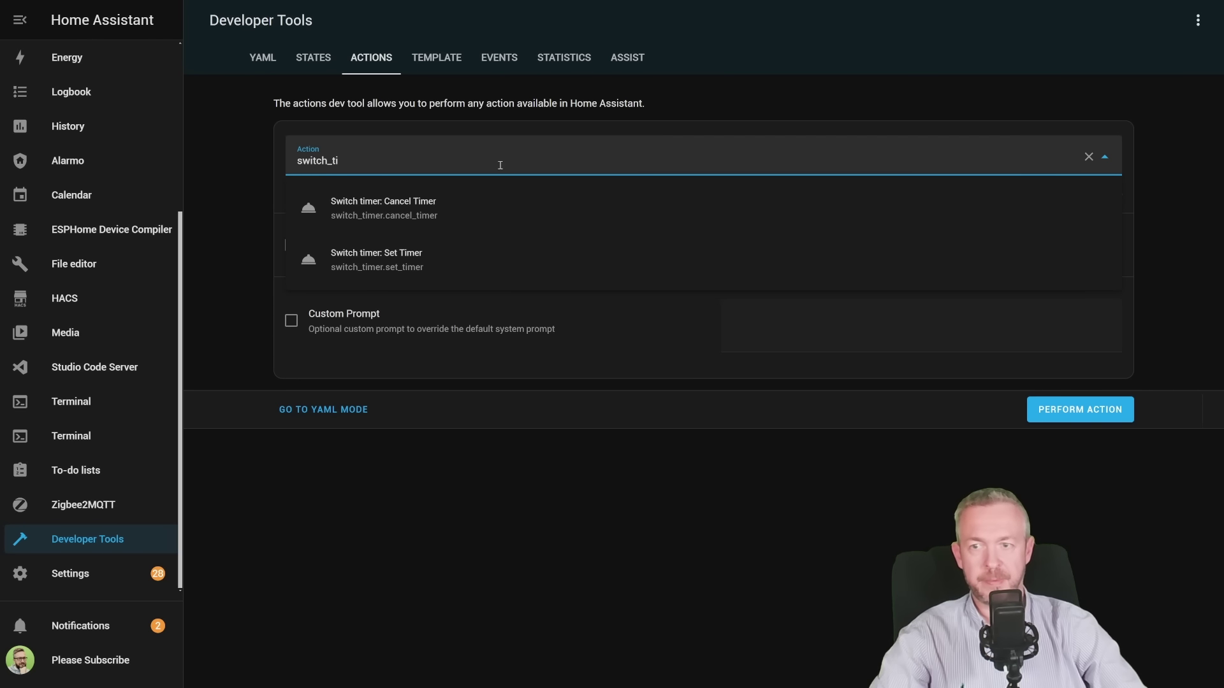
left_click(508, 254)
left_click(730, 241)
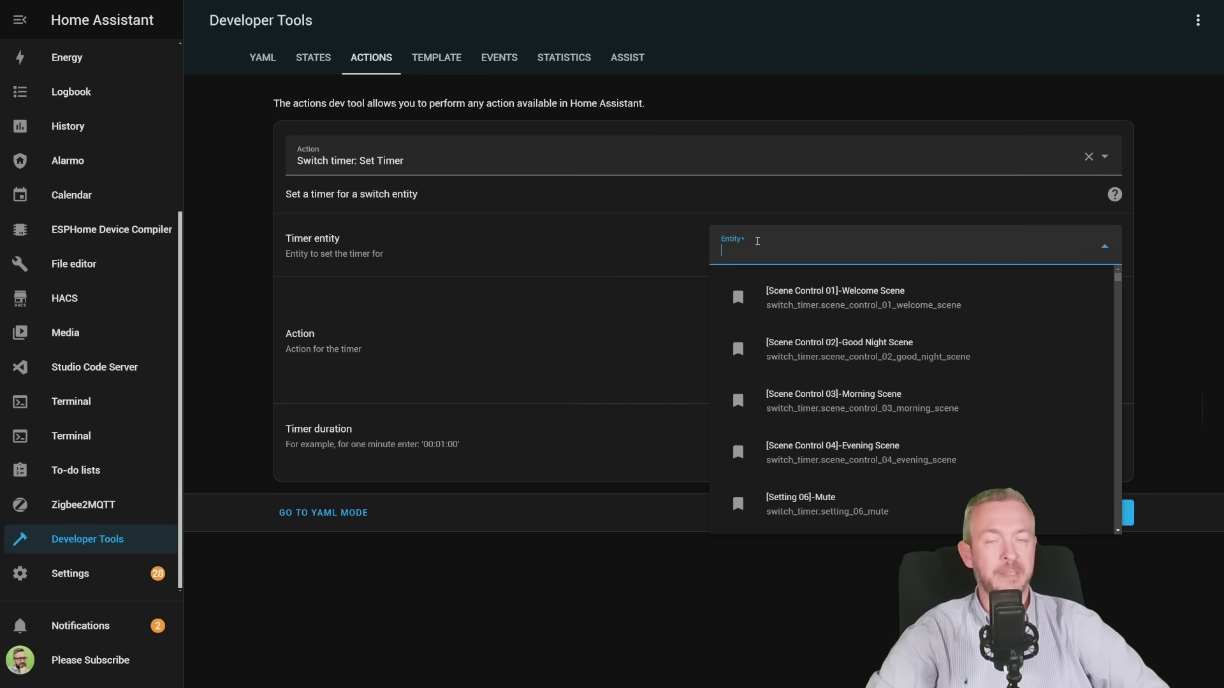
type("kitch")
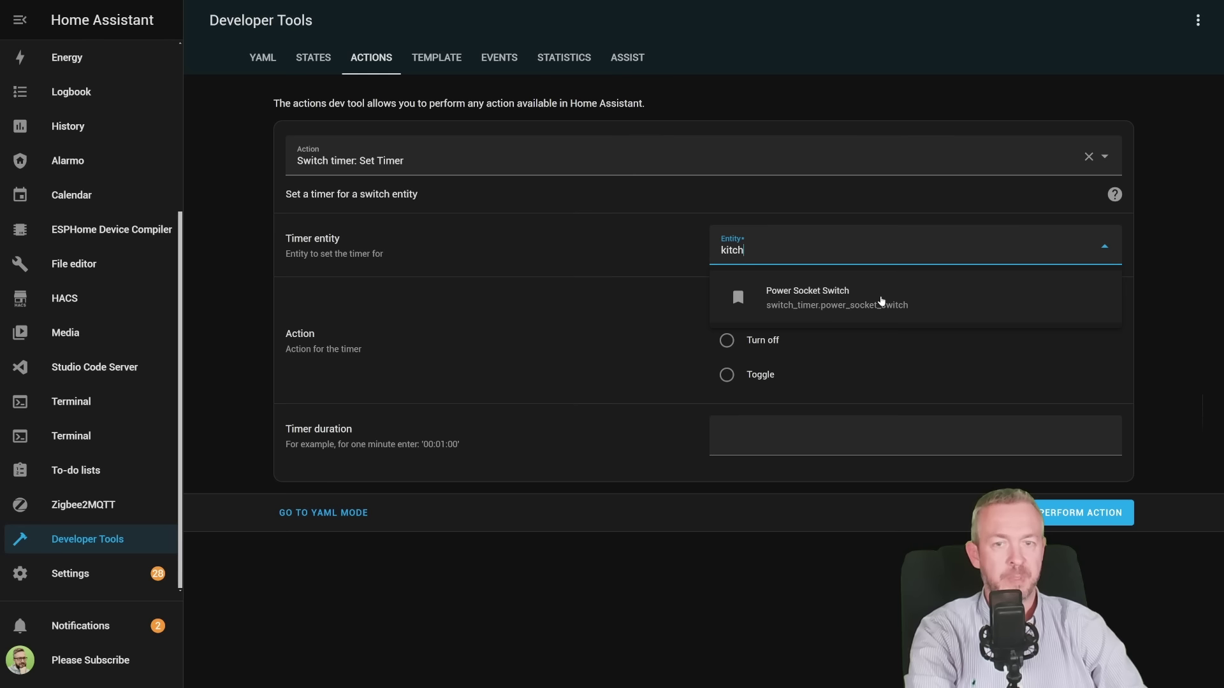
left_click(880, 297)
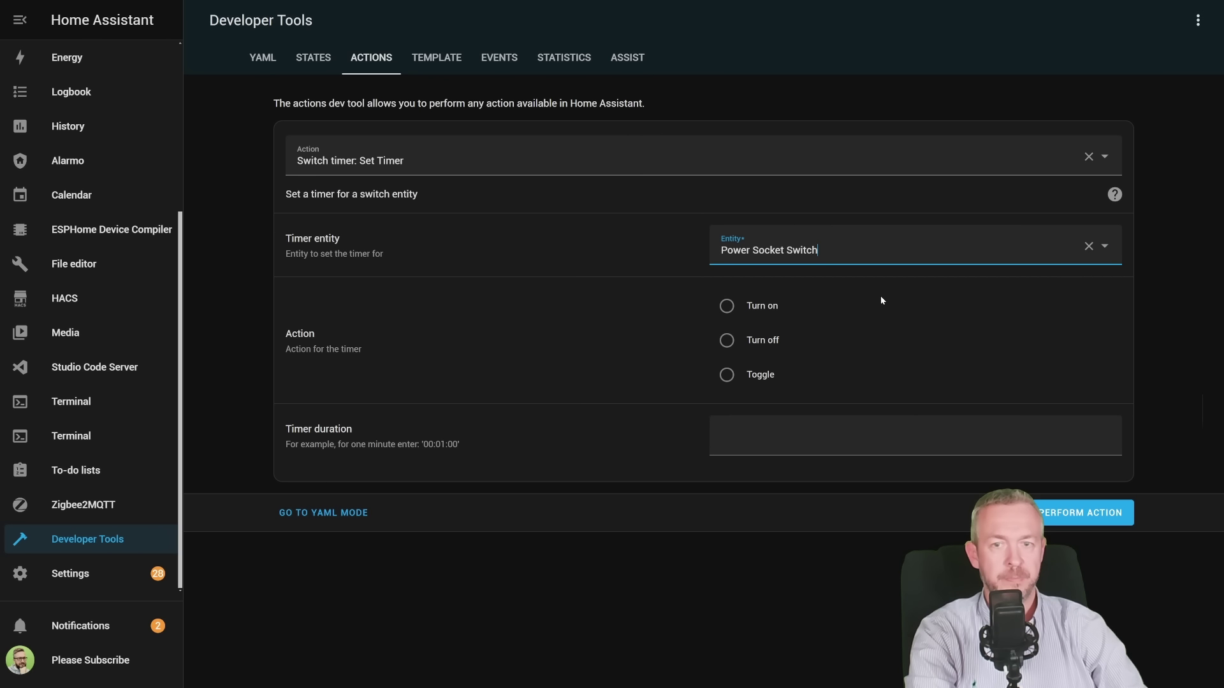
left_click(727, 306)
left_click(753, 434)
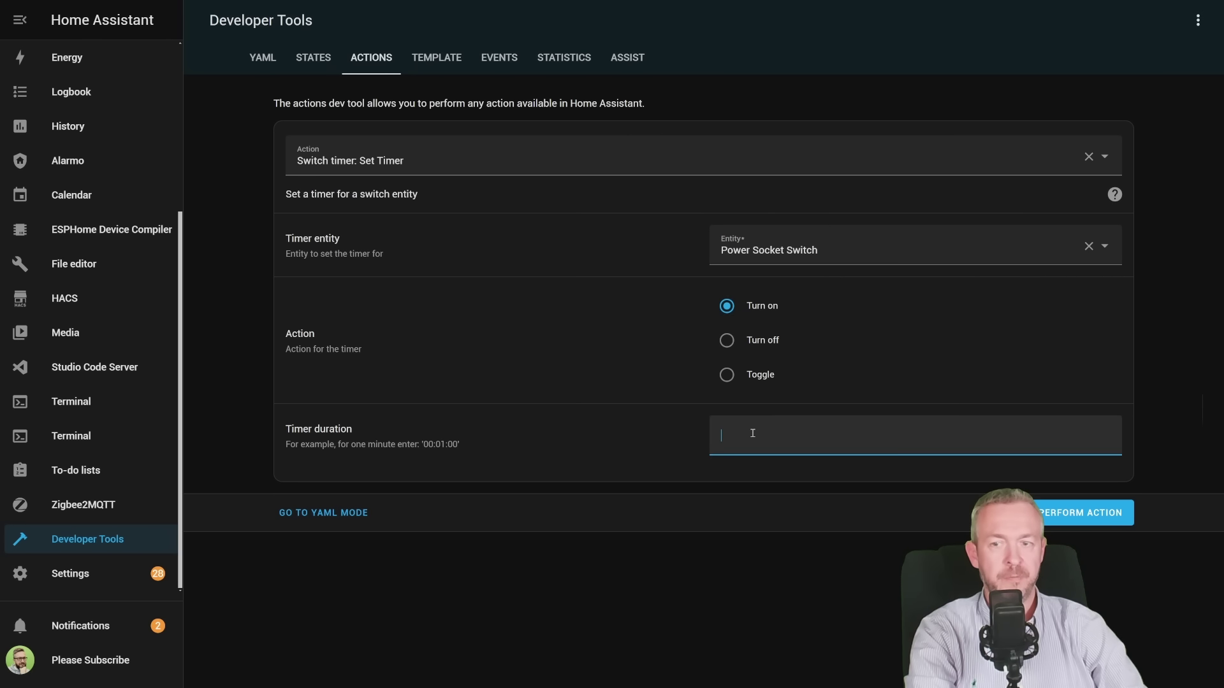
type("00")
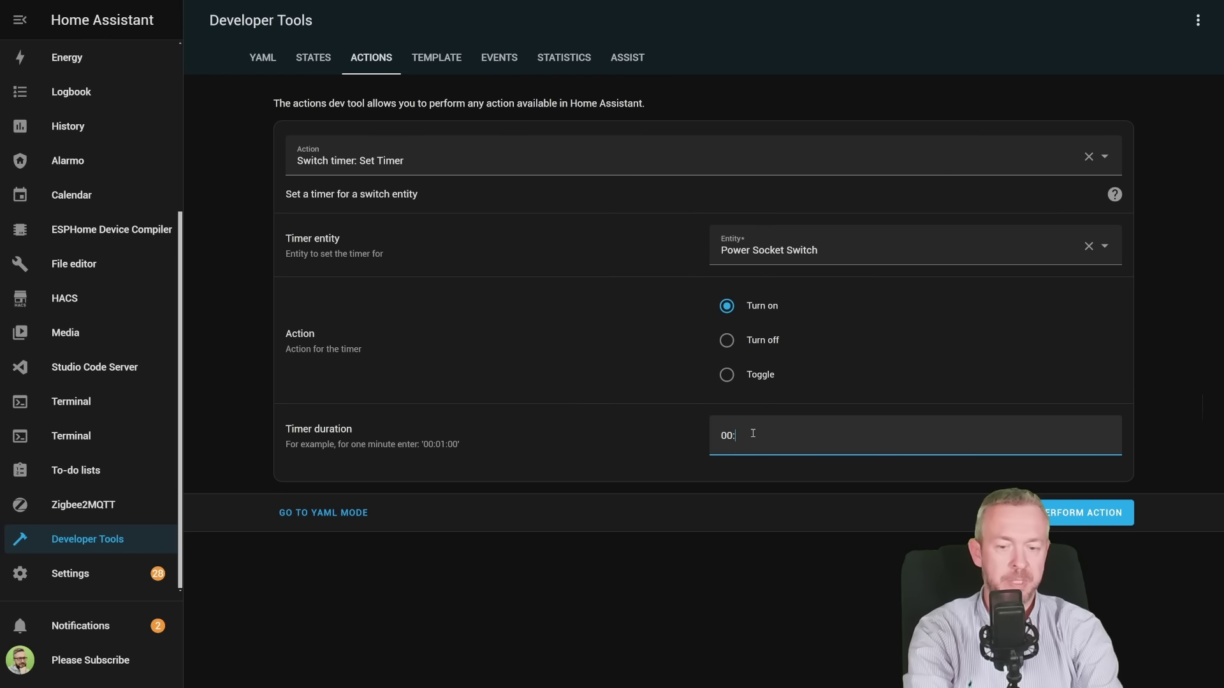
type(":01:10")
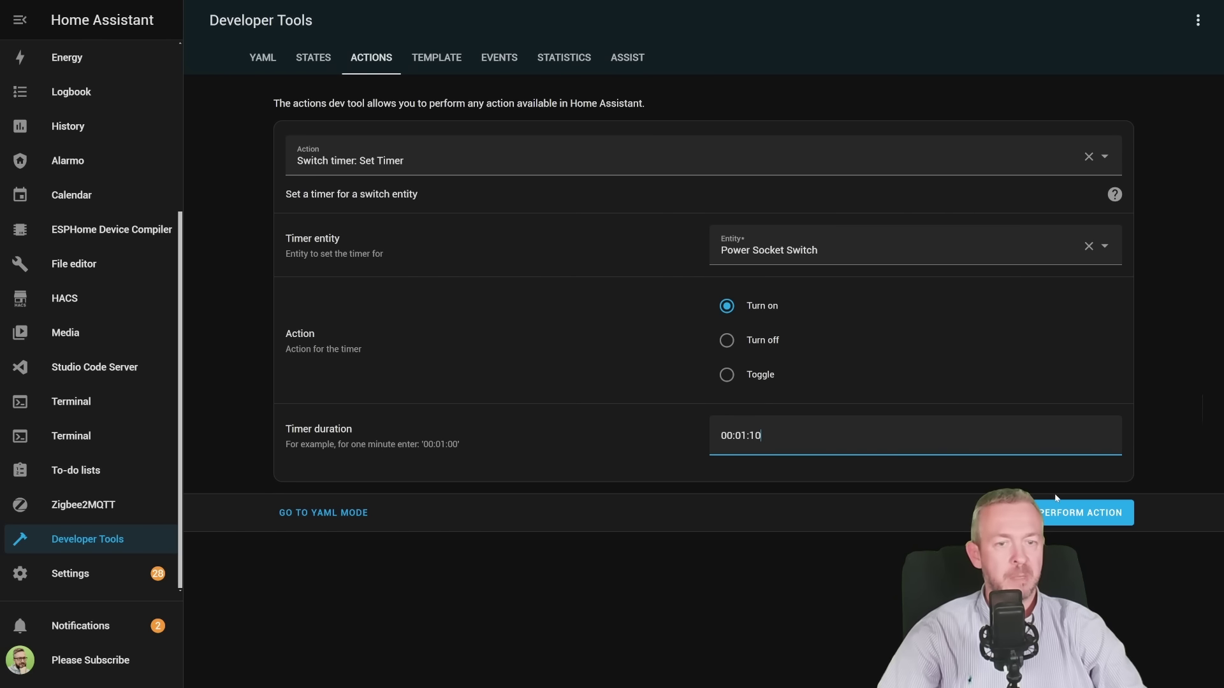
left_click(1059, 513)
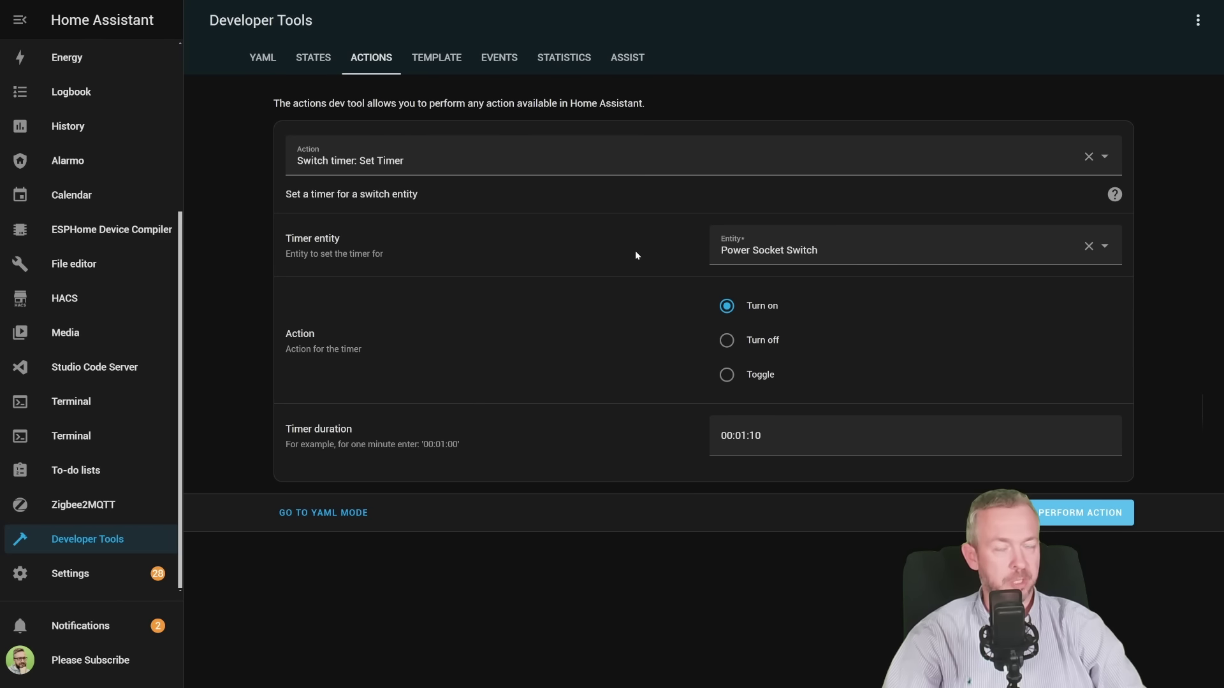
Run Switch timer: Cancel Timer on Power Socket Switch to stop its running timer.
left_click(654, 163)
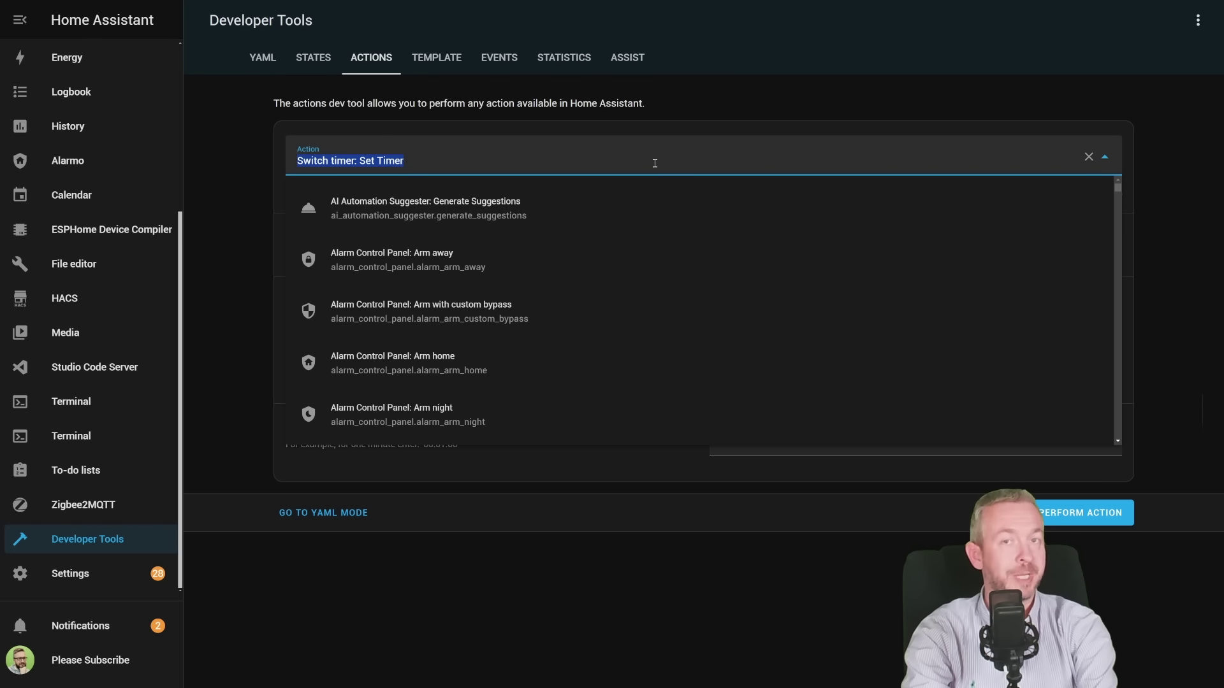
type("switch timer")
left_click(835, 246)
left_click(835, 246)
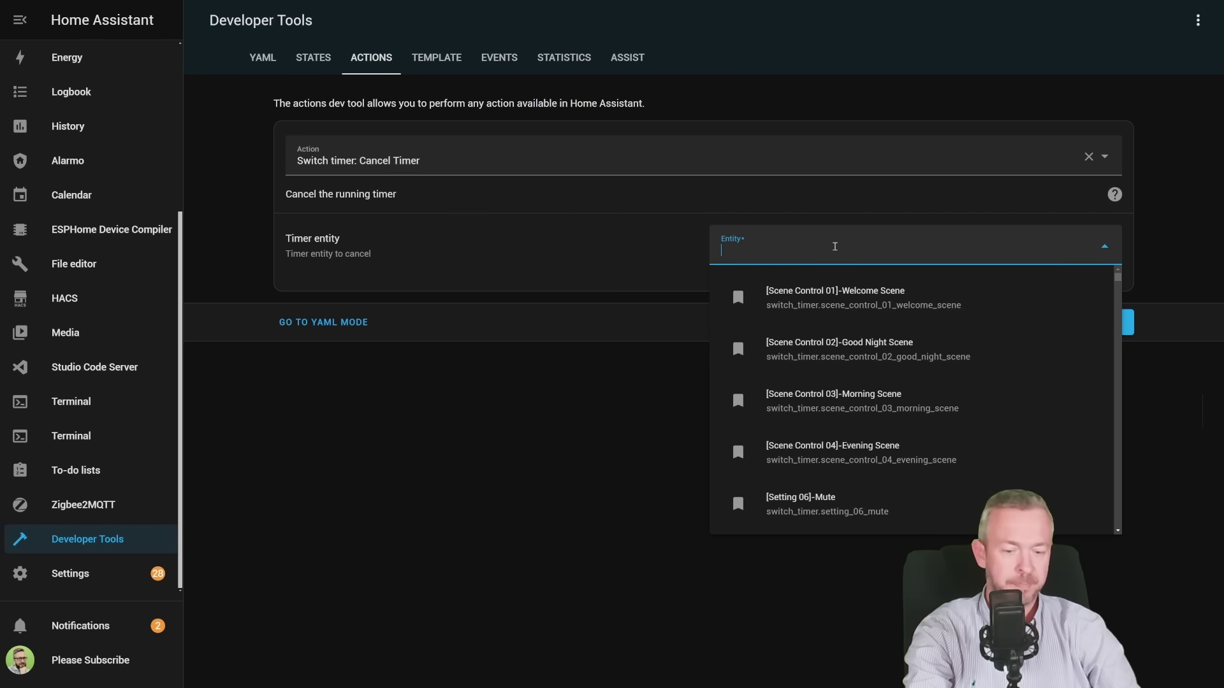
type("sock")
left_click(868, 295)
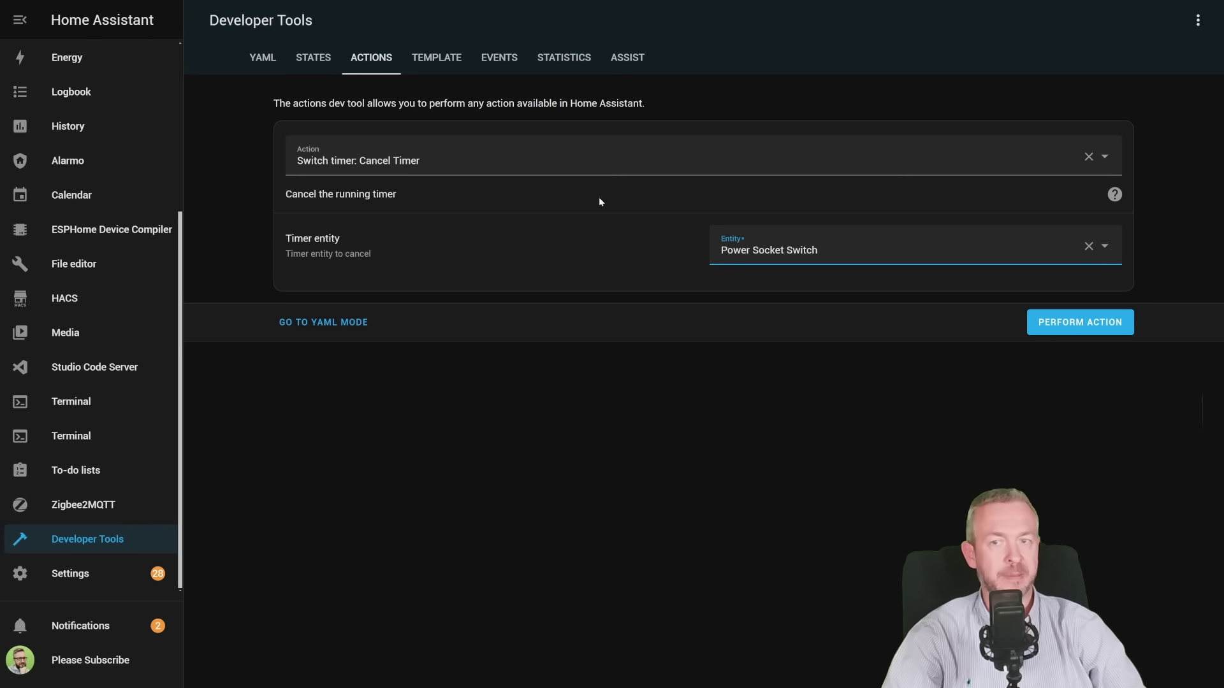
left_click(1072, 324)
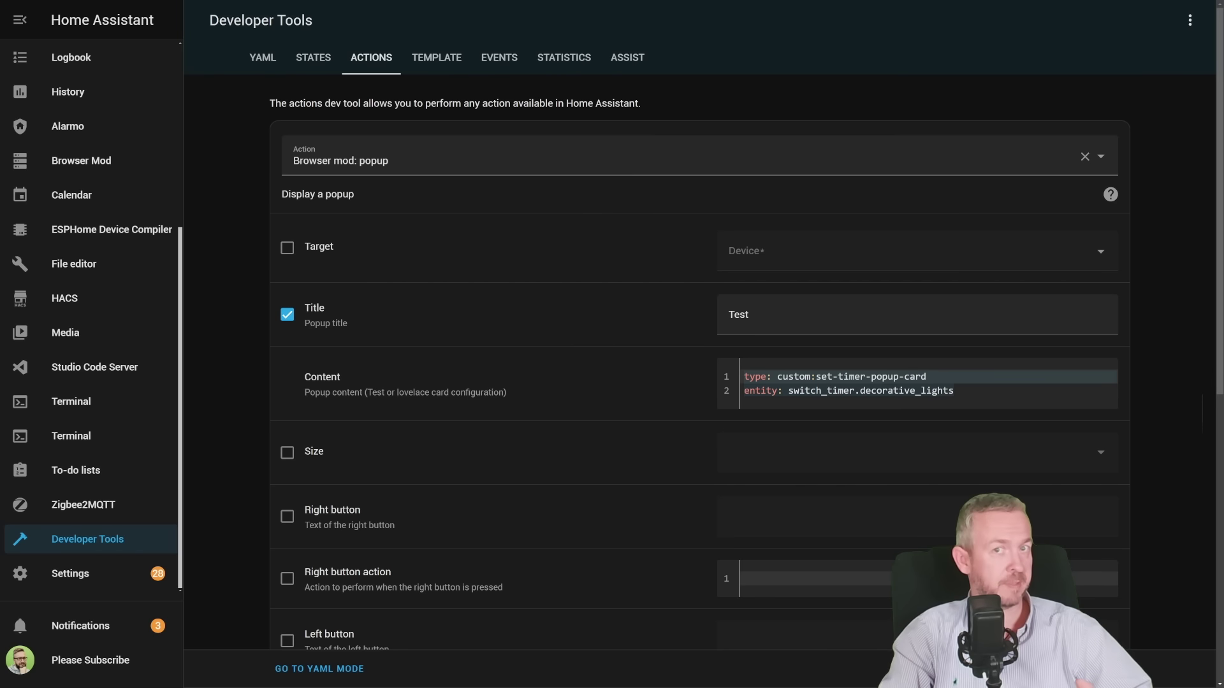
Show the Test timer popup and set a 3-minute Turn off timer for the decorative lights.
left_click(1125, 662)
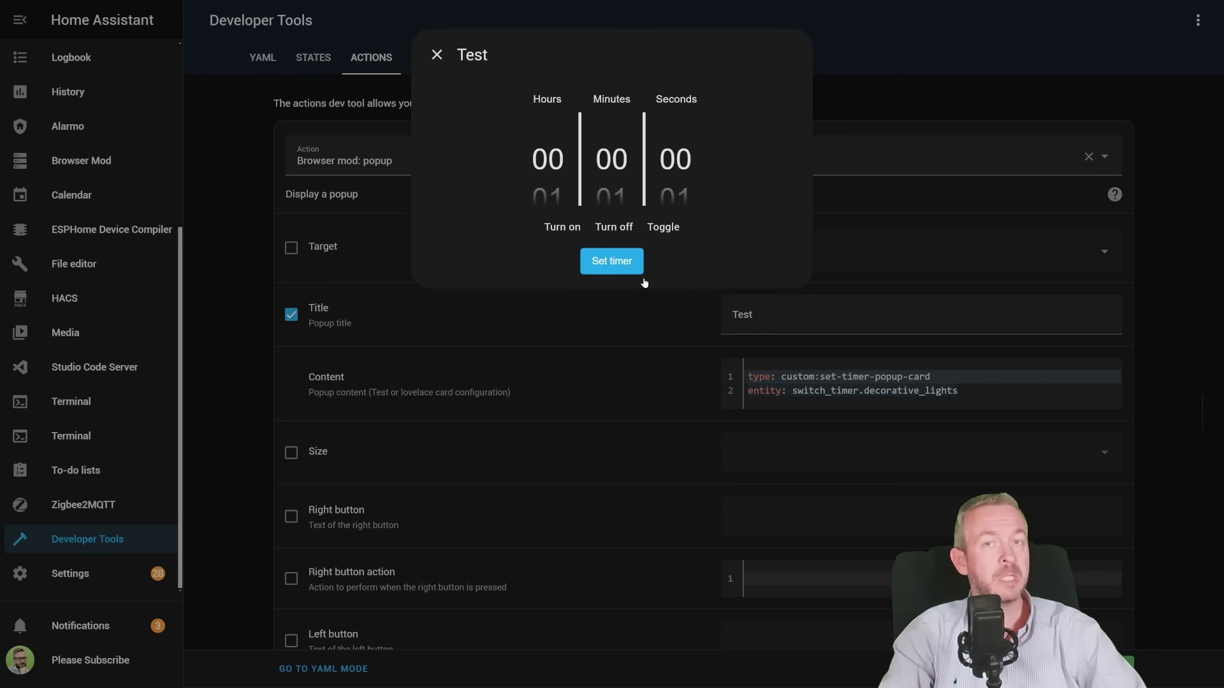
left_click_drag(548, 158, 553, 205)
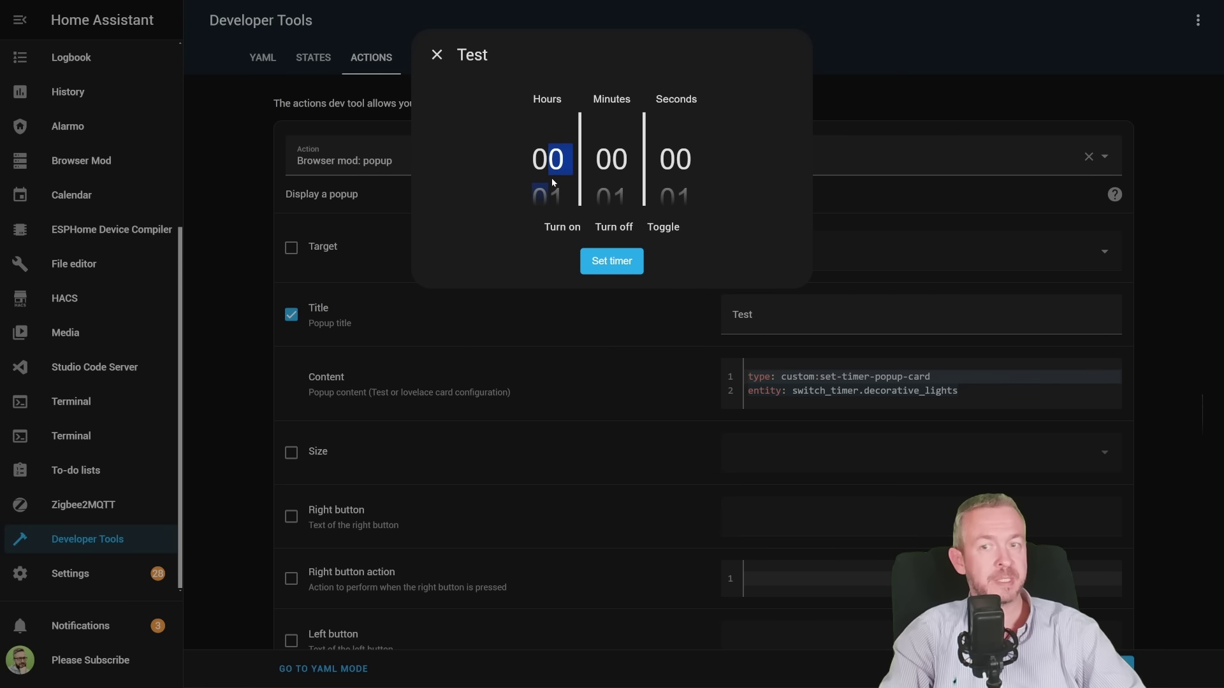
scroll(552, 181, "down", 4)
scroll(552, 162, "up", 4)
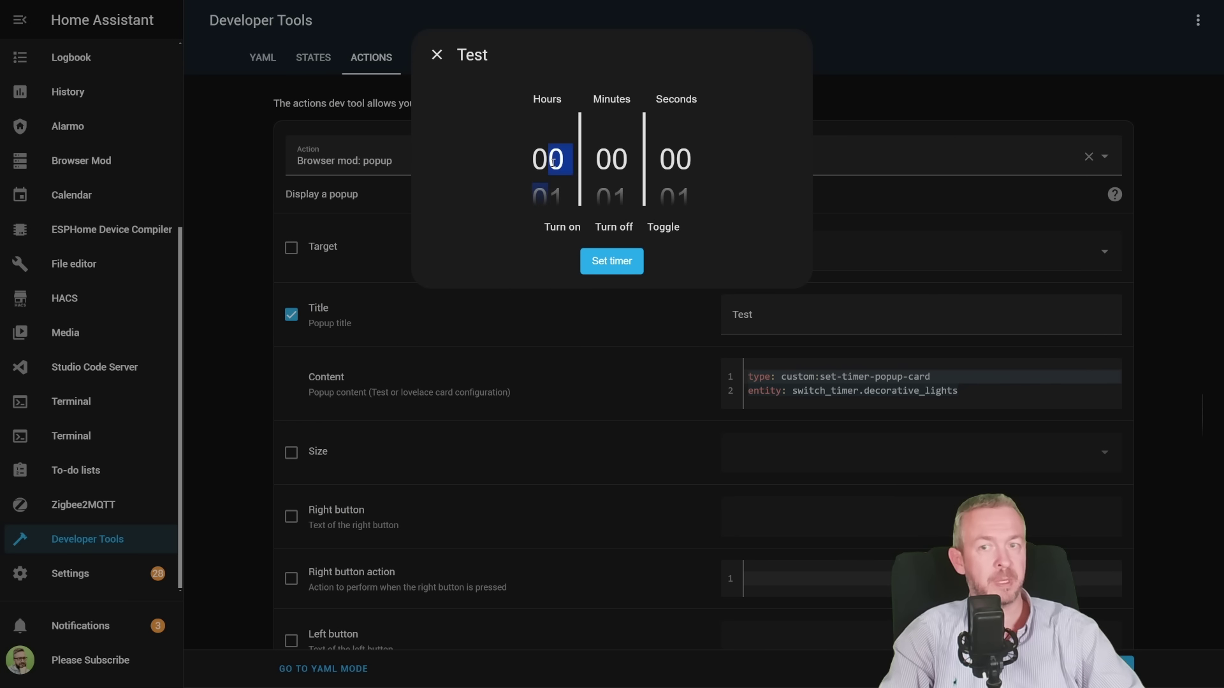
scroll(619, 167, "down", 3)
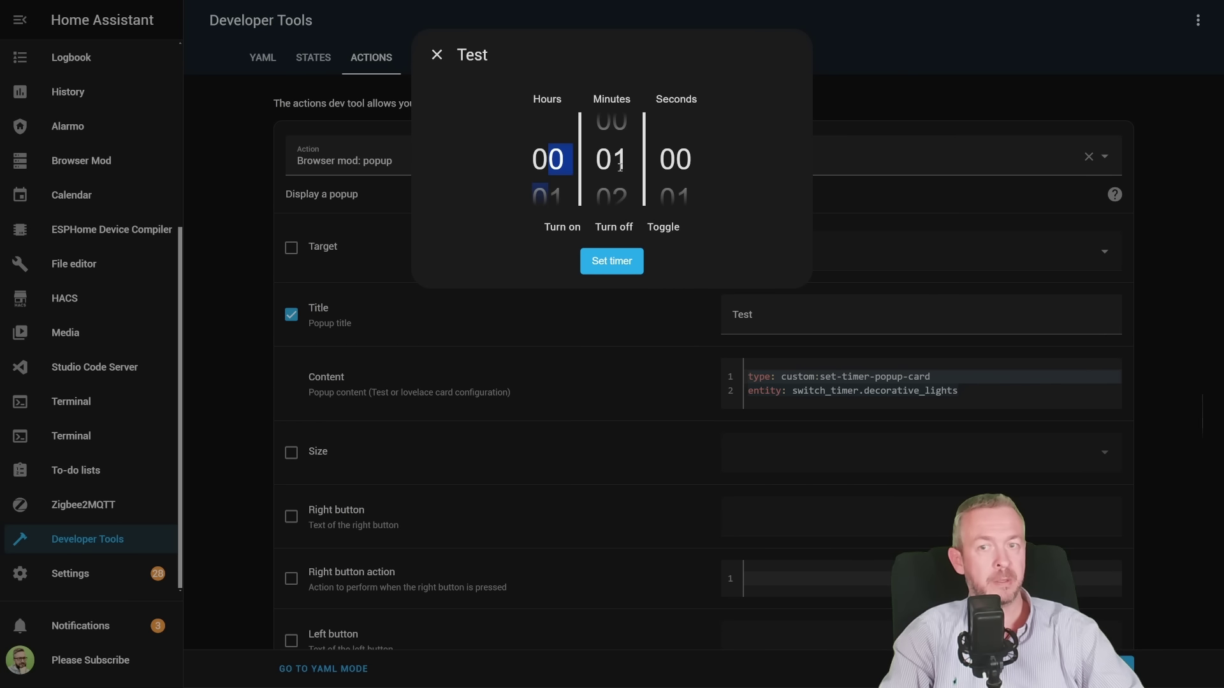
left_click(617, 231)
left_click(622, 262)
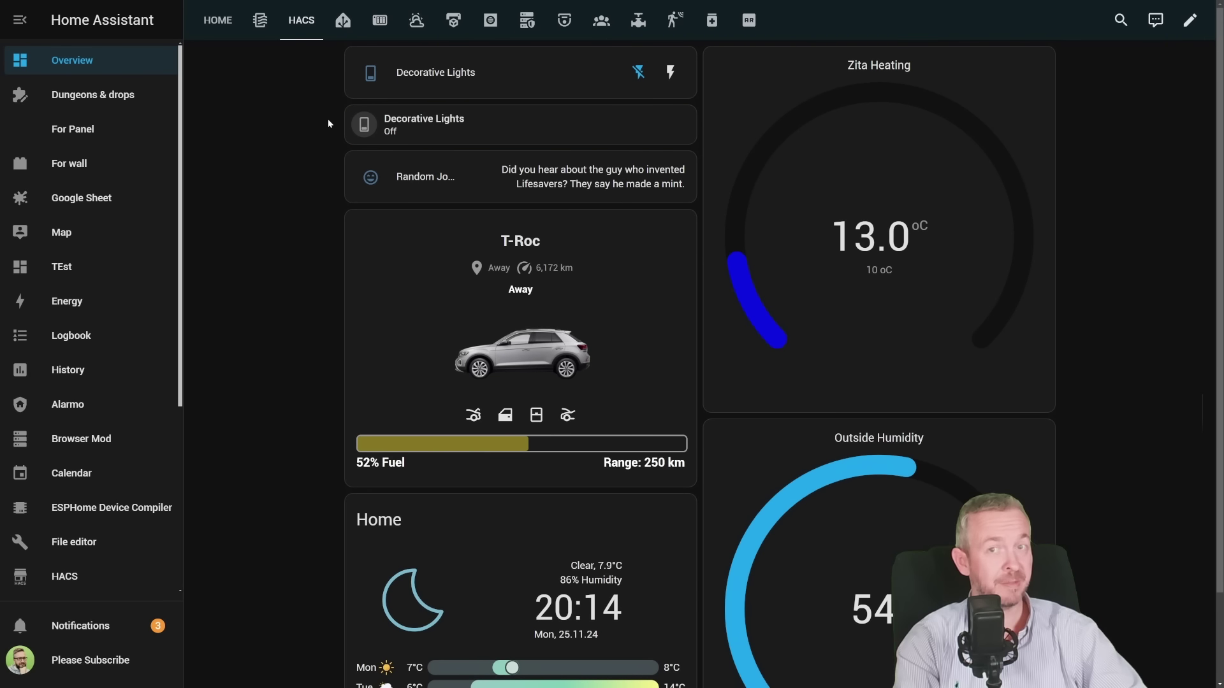